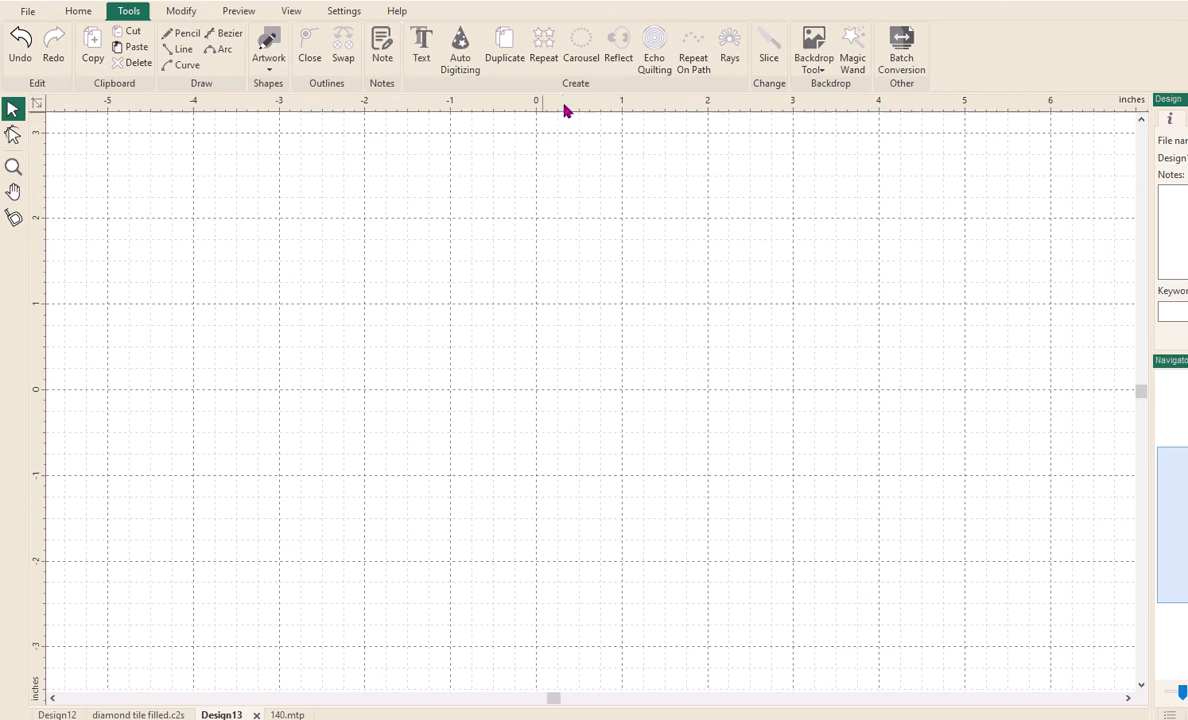
Step: Place several trial guidelines from both rulers, then remove them all
{"action": "left_click_drag", "start_coordinate": [564, 110], "coordinate": [560, 348]}
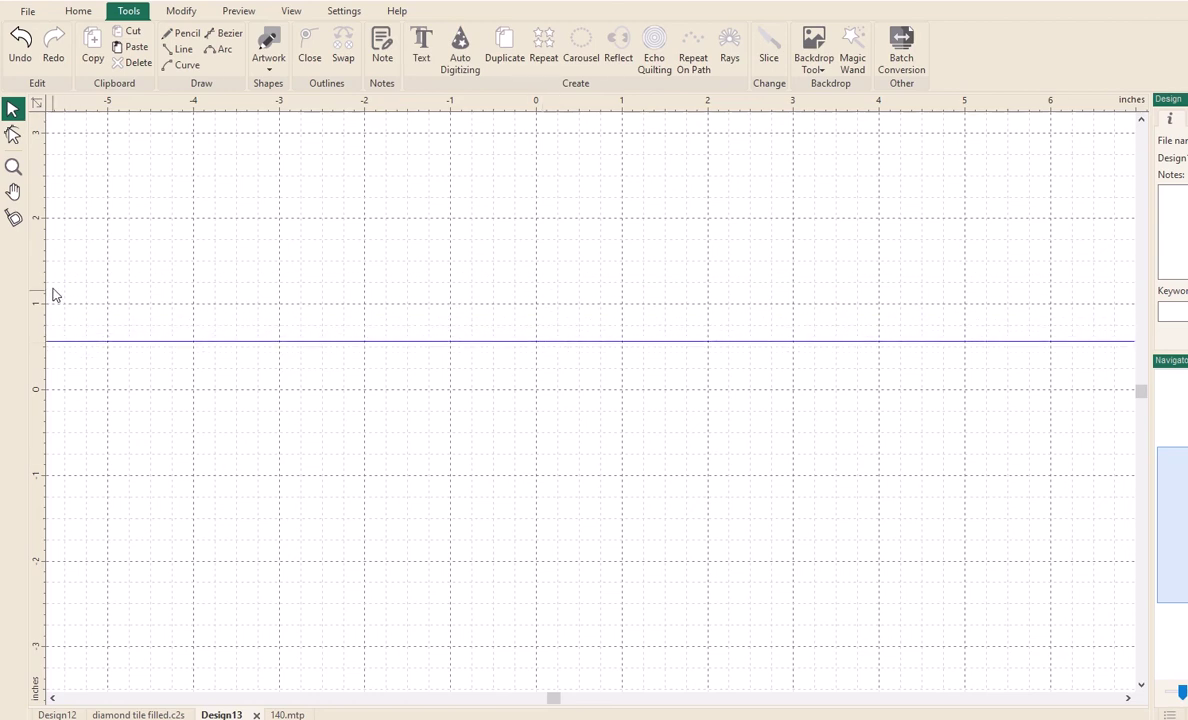
{"action": "left_click_drag", "start_coordinate": [42, 276], "coordinate": [393, 278]}
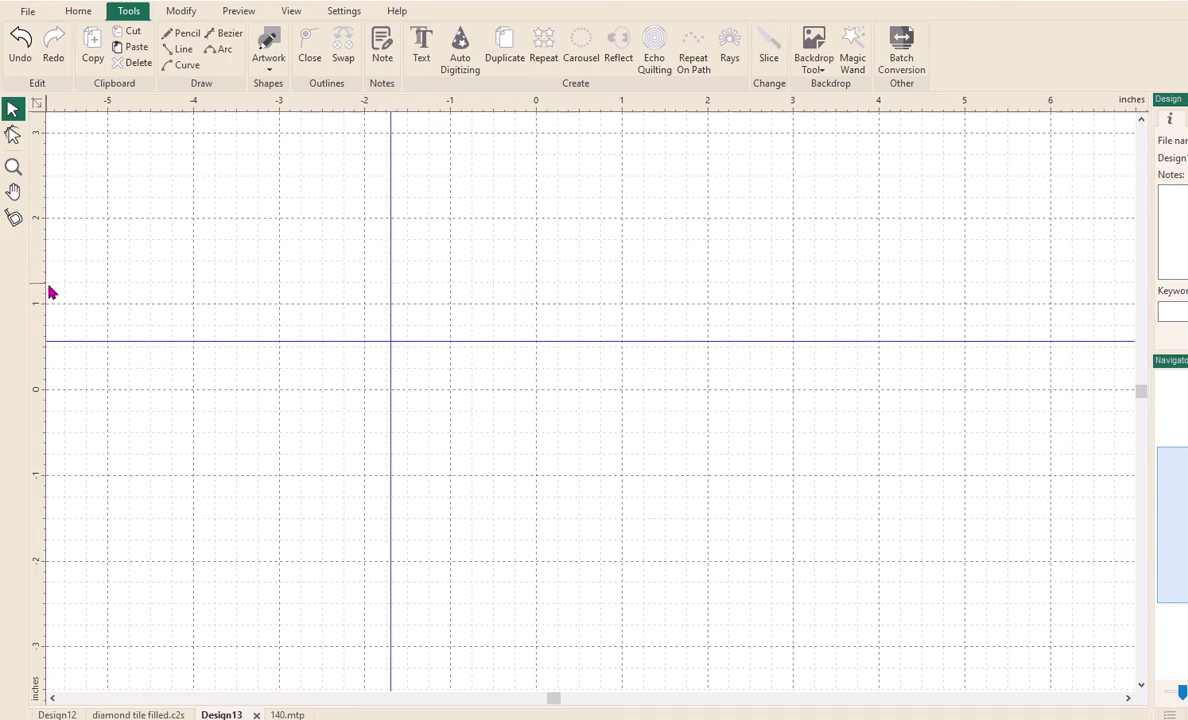
{"action": "left_click_drag", "start_coordinate": [49, 288], "coordinate": [500, 284]}
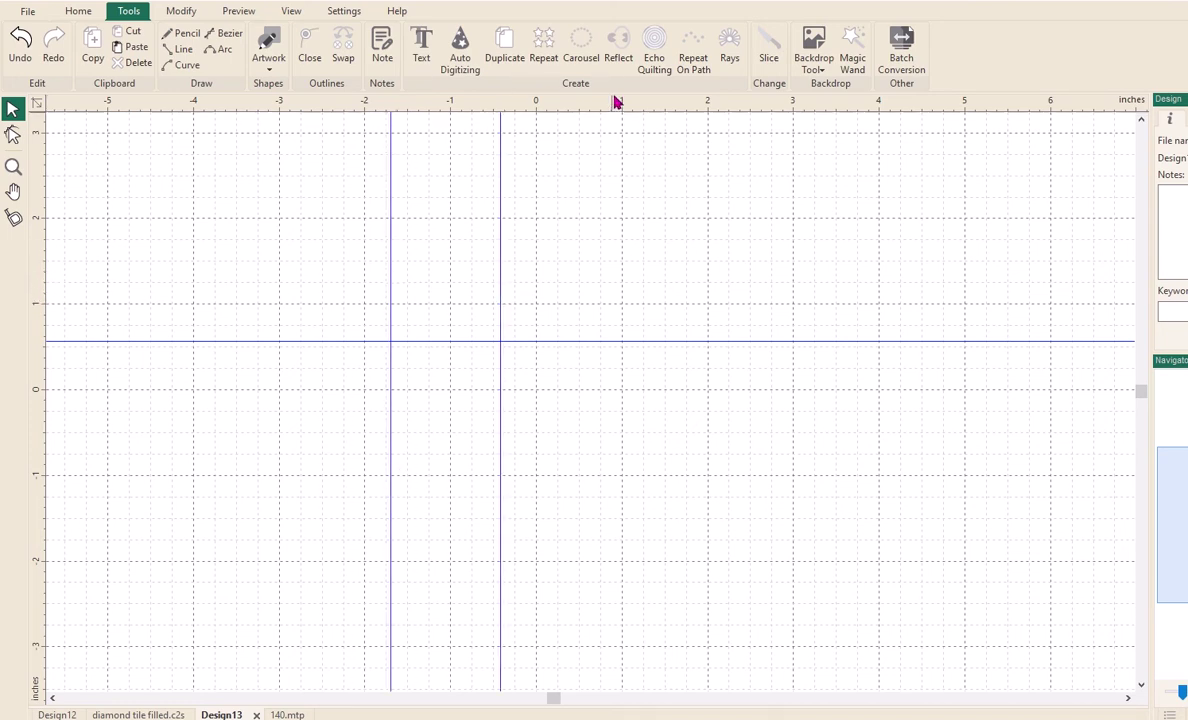
{"action": "left_click_drag", "start_coordinate": [615, 102], "coordinate": [609, 470]}
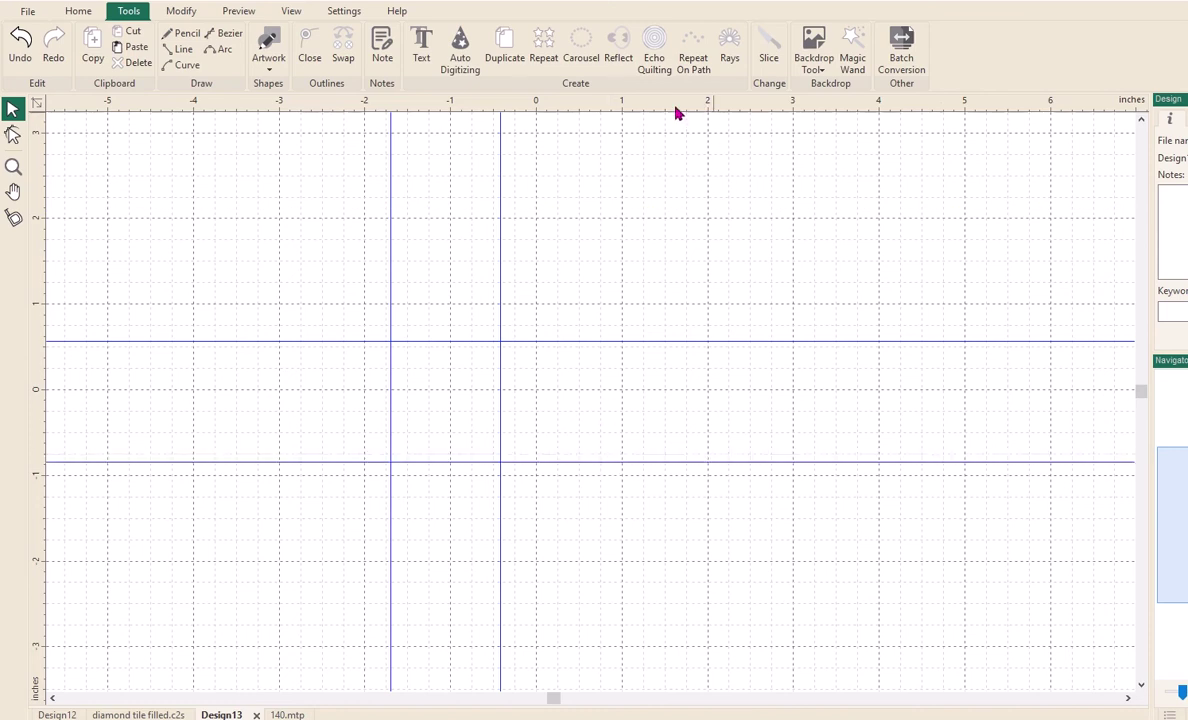
{"action": "left_click_drag", "start_coordinate": [675, 105], "coordinate": [658, 245]}
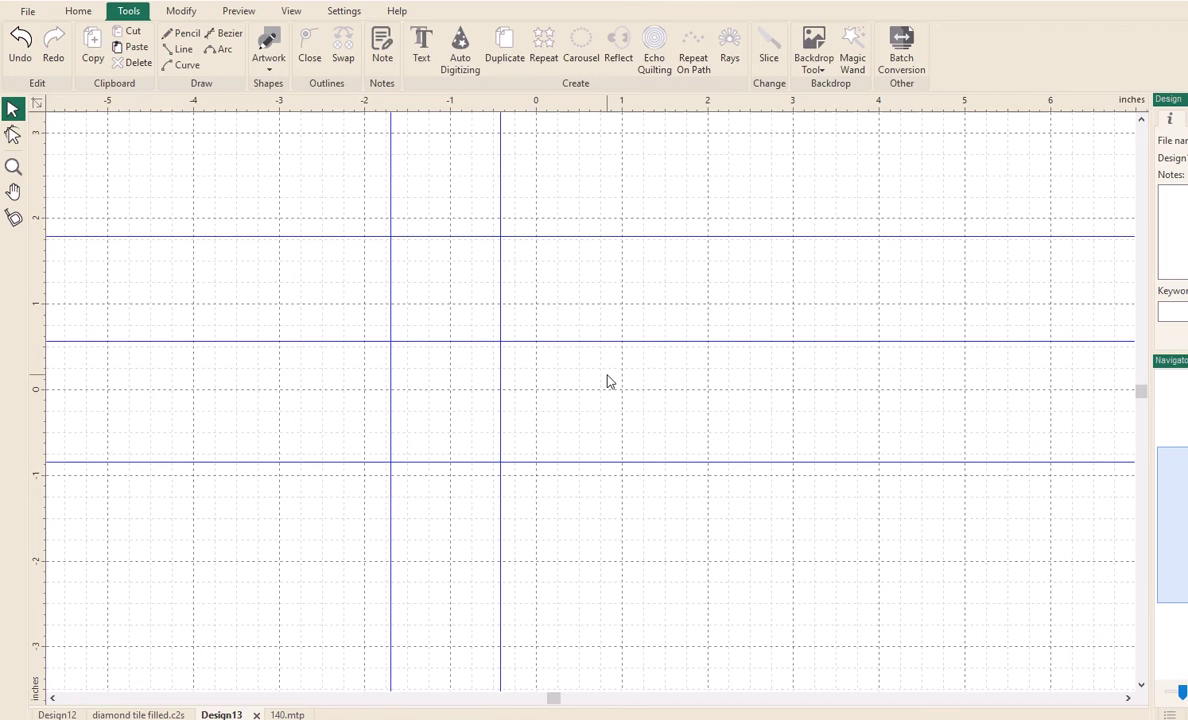
{"action": "right_click", "coordinate": [562, 110]}
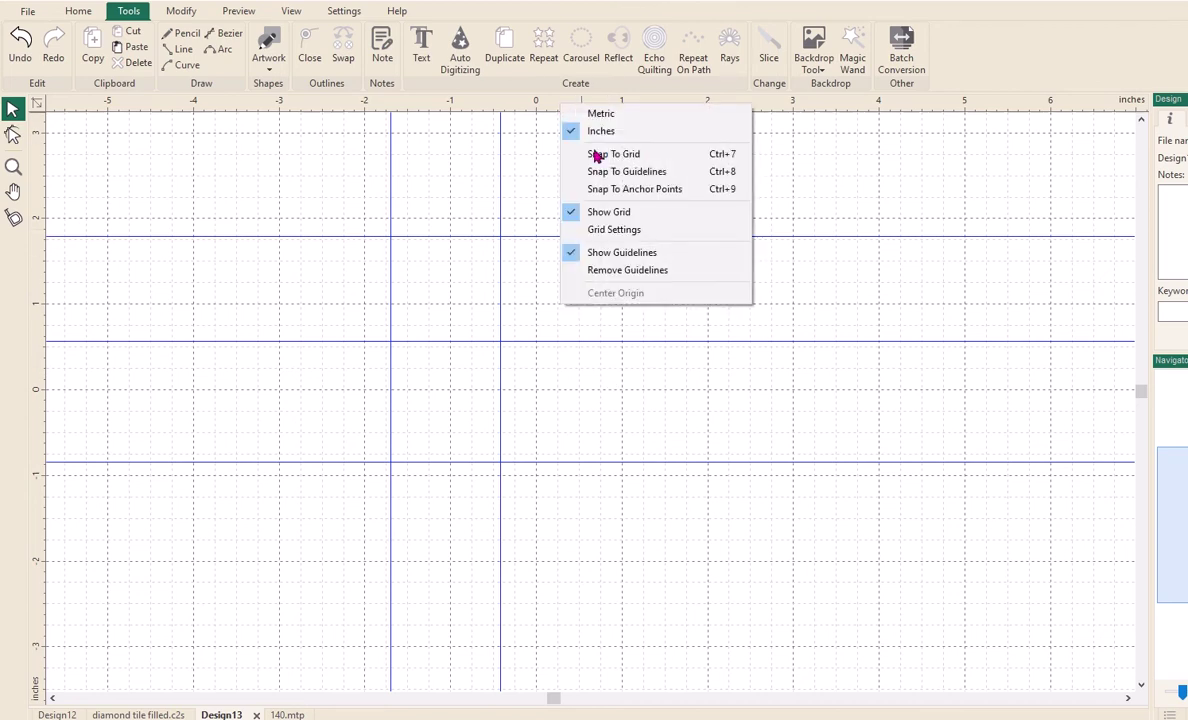
{"action": "left_click", "coordinate": [607, 272]}
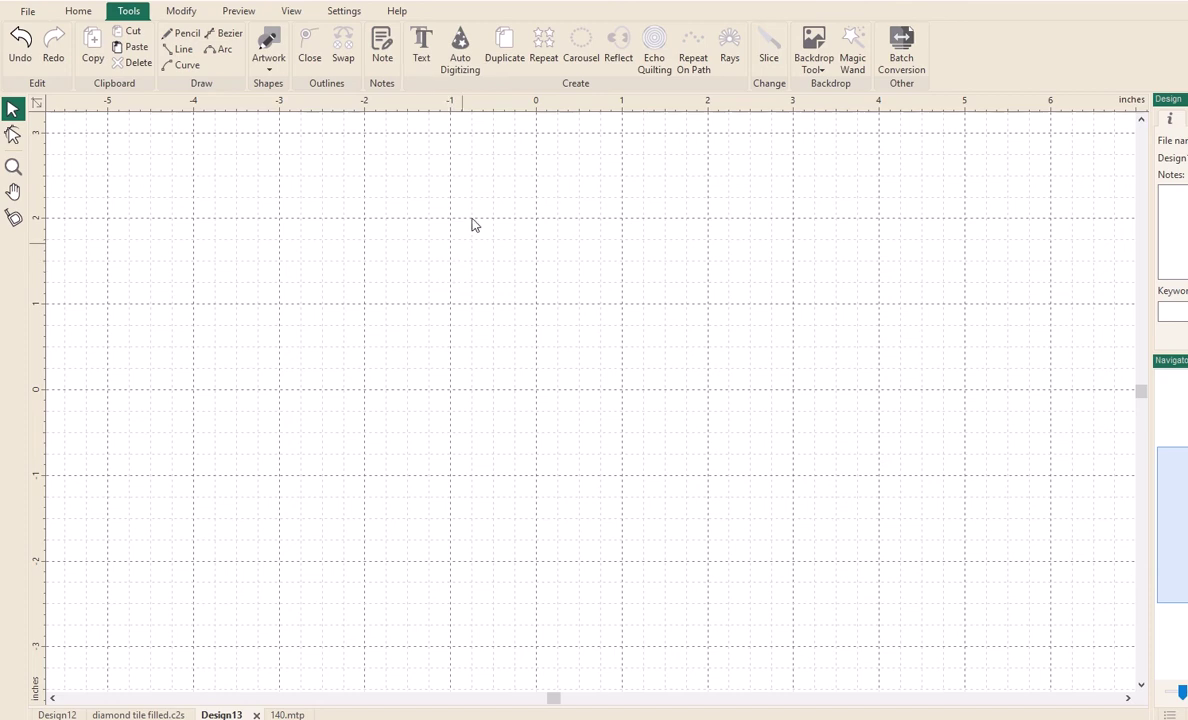
Step: Place horizontal and vertical guidelines at 1 and -1 inch, fine-tuning the -1 vertical one
{"action": "left_click_drag", "start_coordinate": [507, 110], "coordinate": [491, 313]}
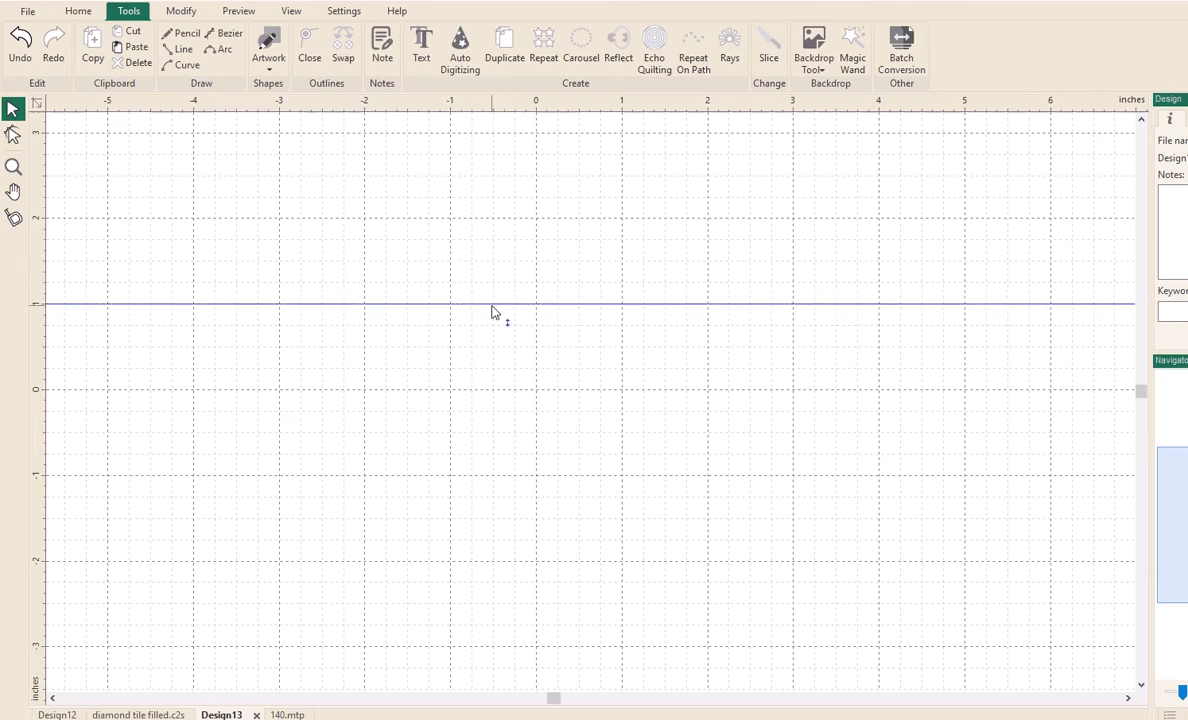
{"action": "left_click_drag", "start_coordinate": [514, 109], "coordinate": [493, 484]}
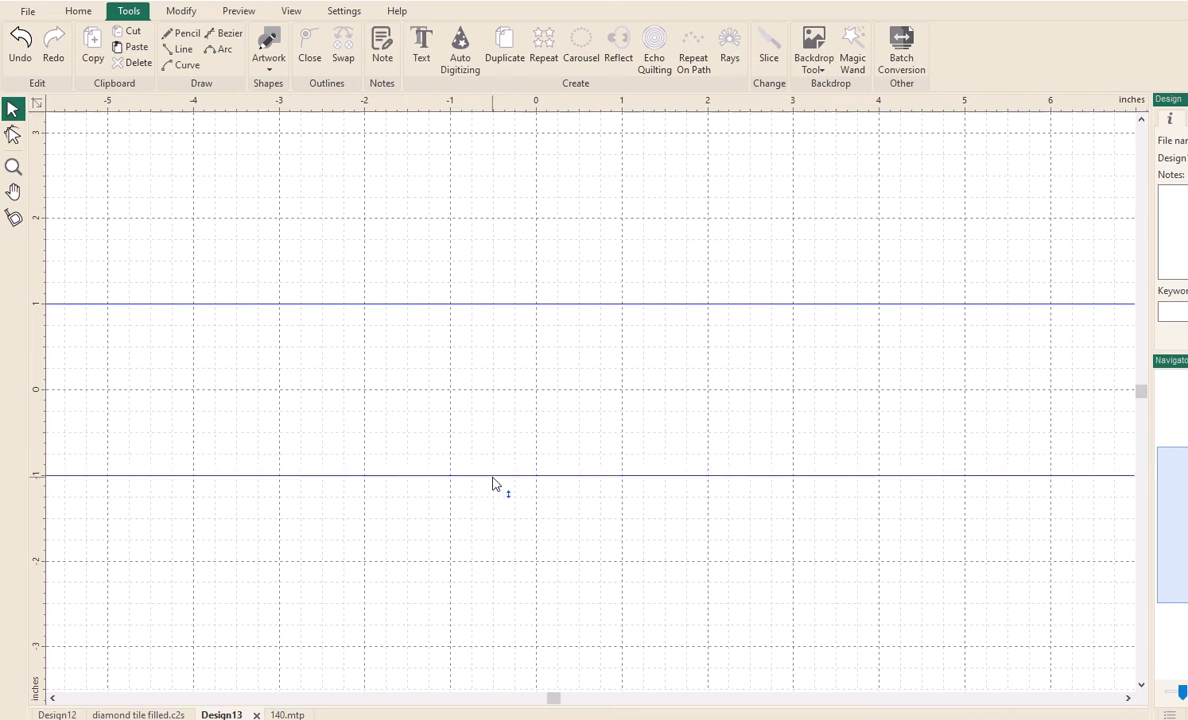
{"action": "left_click_drag", "start_coordinate": [40, 345], "coordinate": [621, 328]}
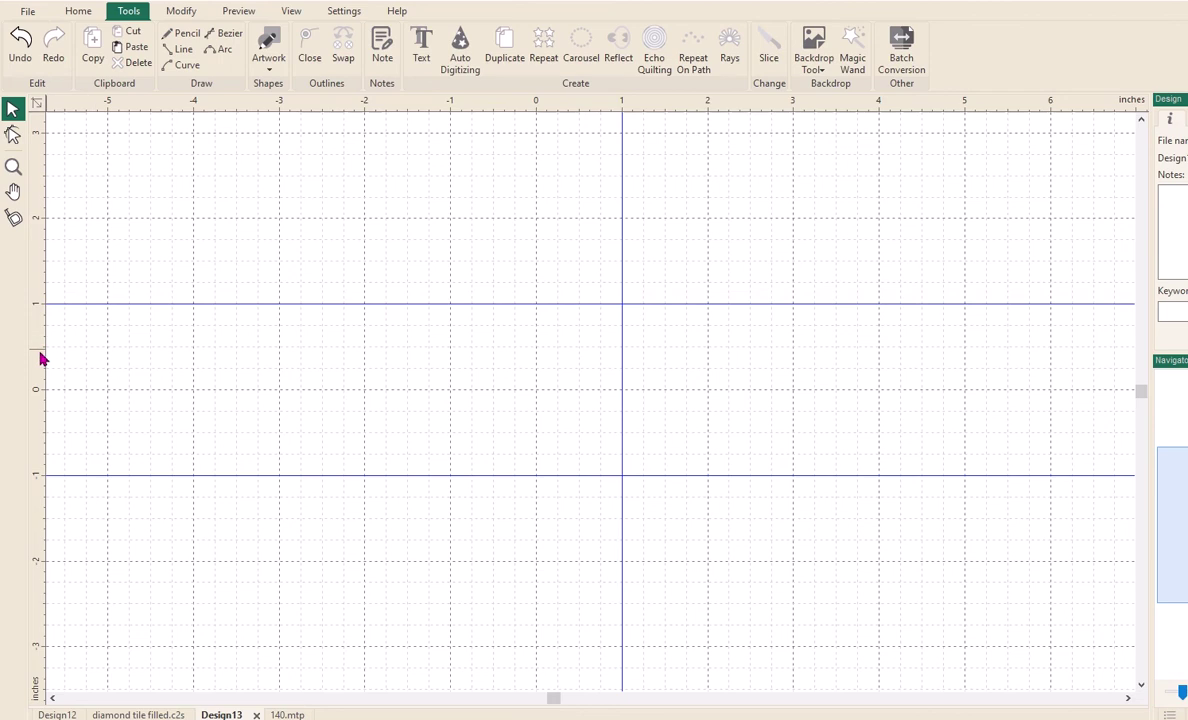
{"action": "left_click_drag", "start_coordinate": [38, 350], "coordinate": [451, 359]}
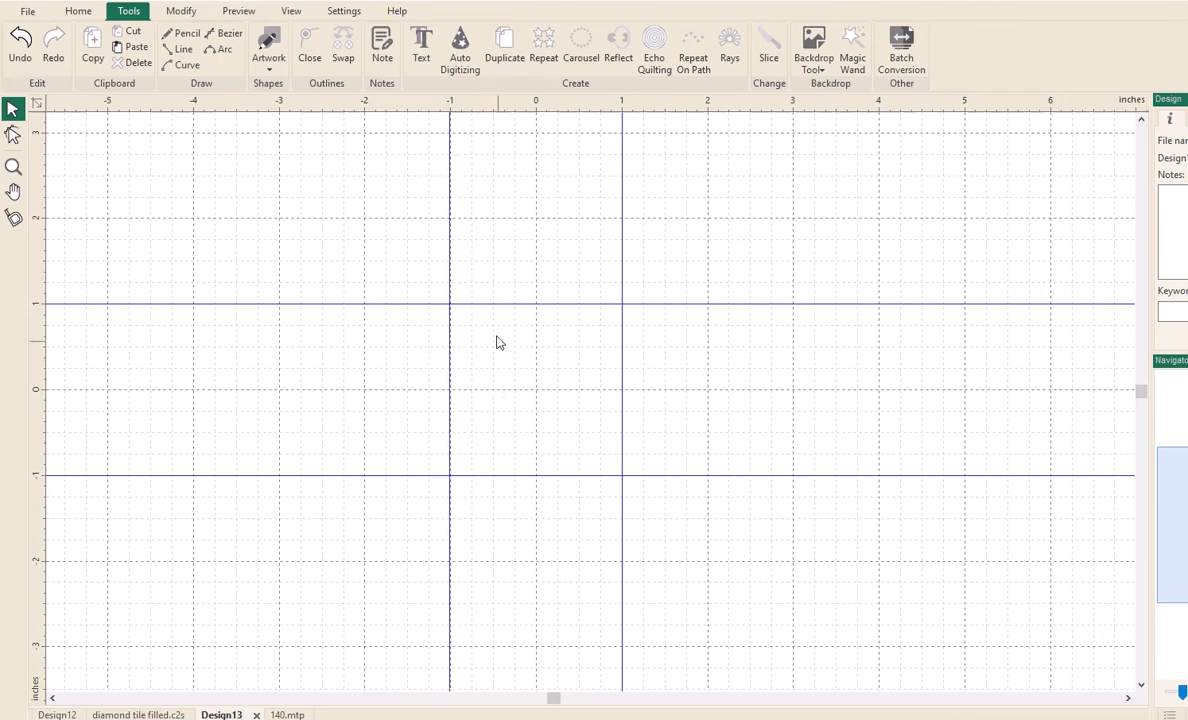
{"action": "left_click", "coordinate": [450, 269]}
{"action": "left_click_drag", "start_coordinate": [450, 269], "coordinate": [451, 273]}
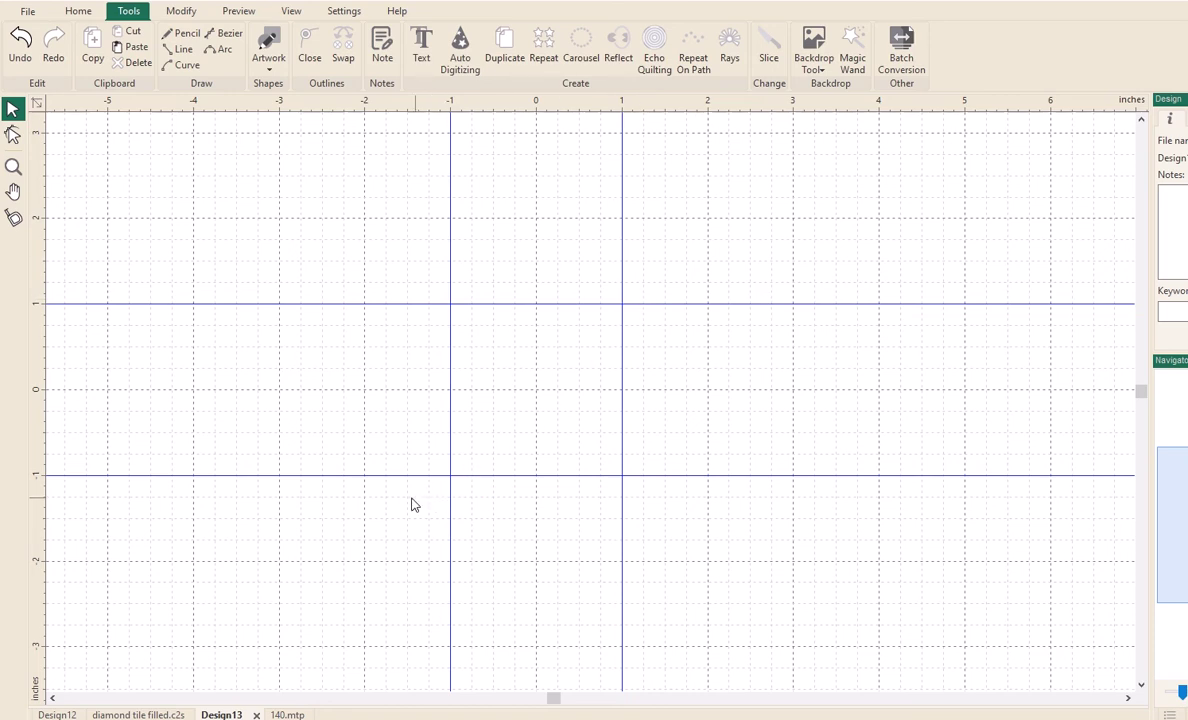
Step: Add a horizontal guideline just above the 0 mark and color it red
{"action": "left_click_drag", "start_coordinate": [500, 109], "coordinate": [497, 378]}
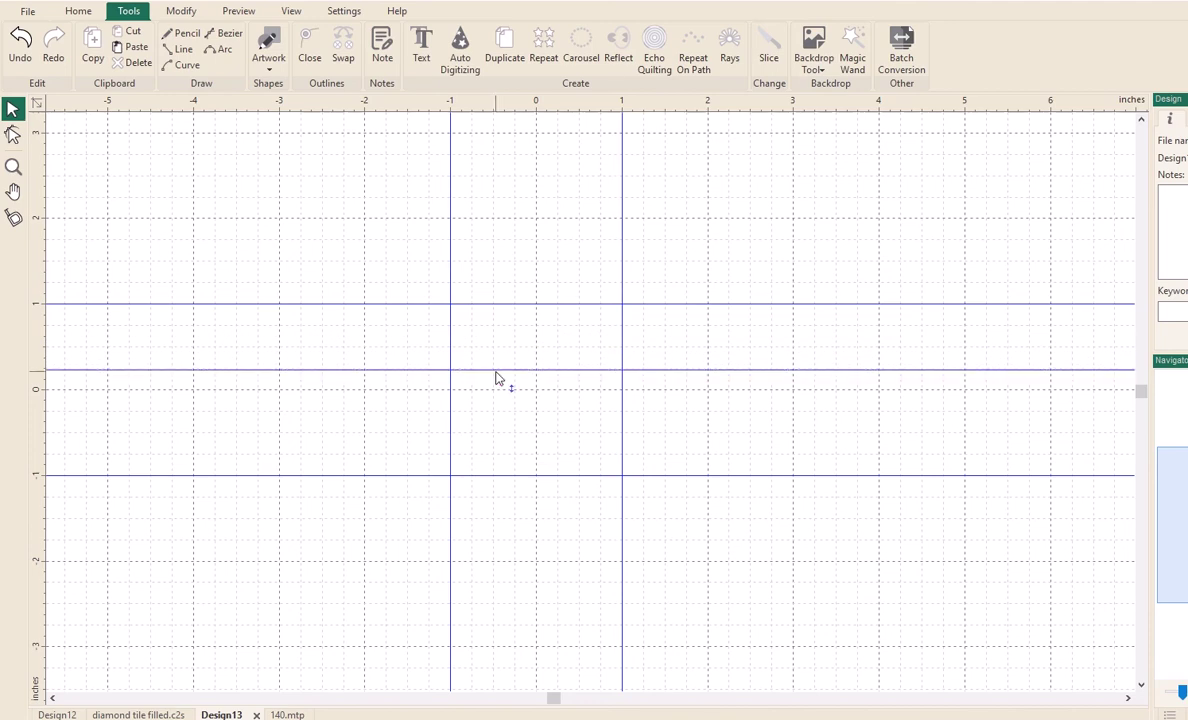
{"action": "right_click", "coordinate": [497, 378]}
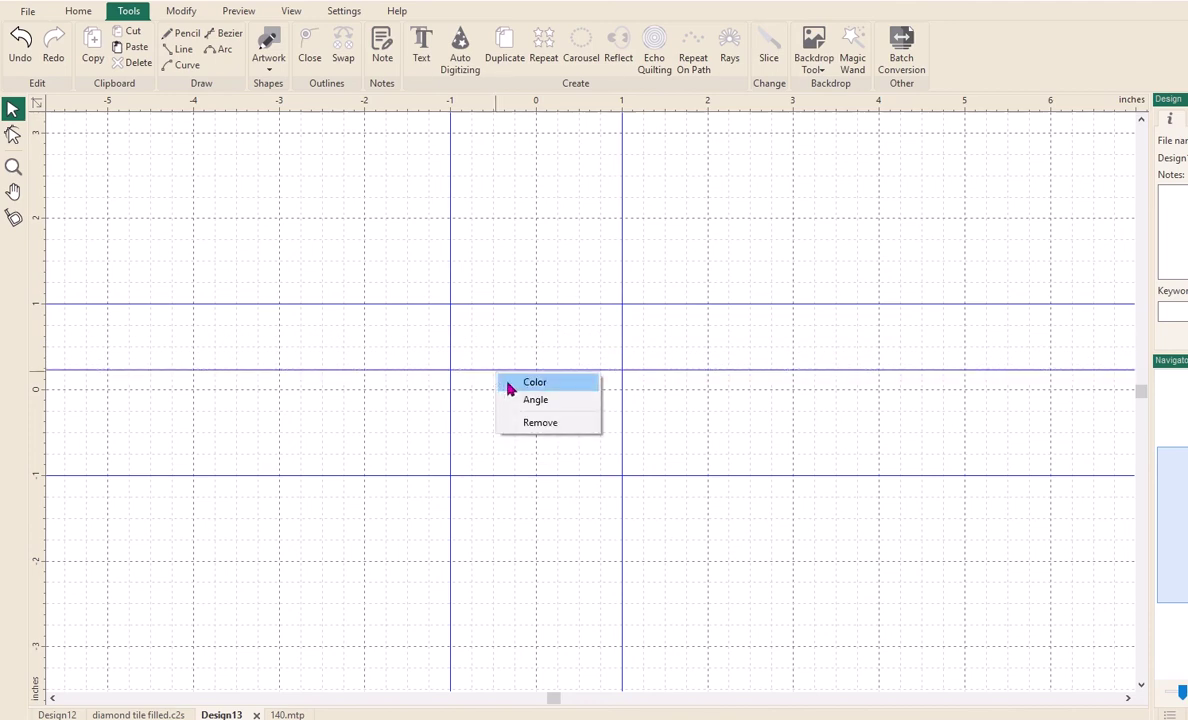
{"action": "left_click", "coordinate": [509, 385]}
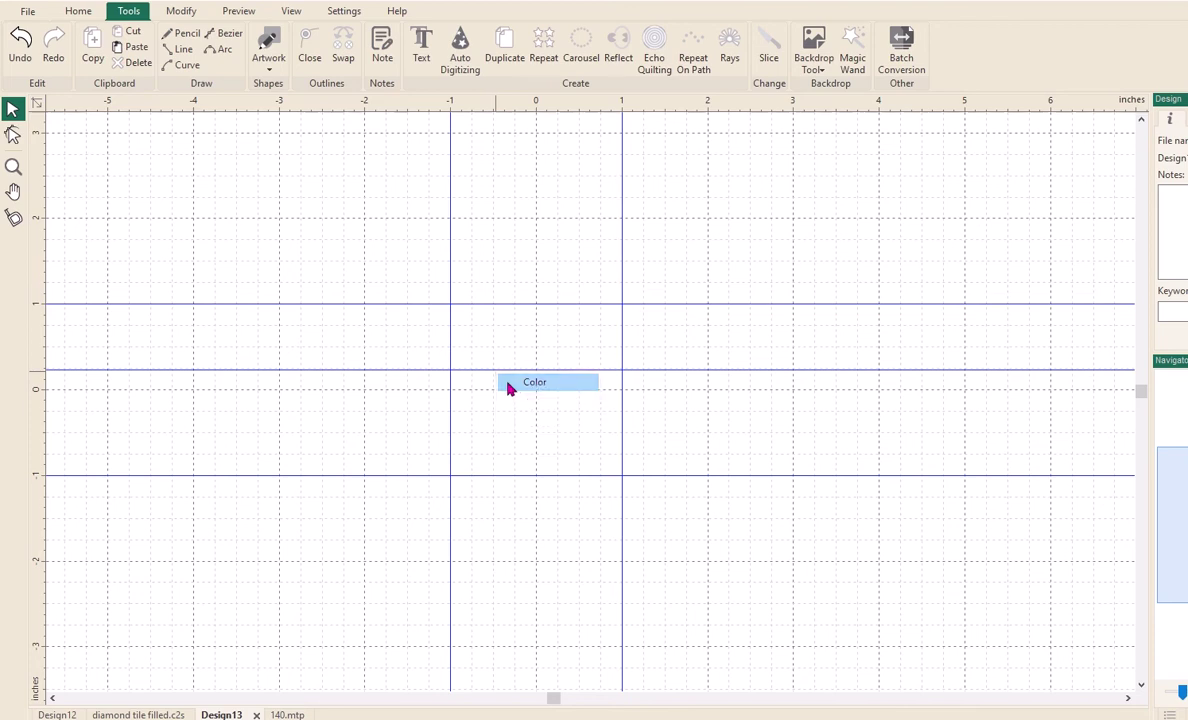
{"action": "left_click", "coordinate": [653, 309]}
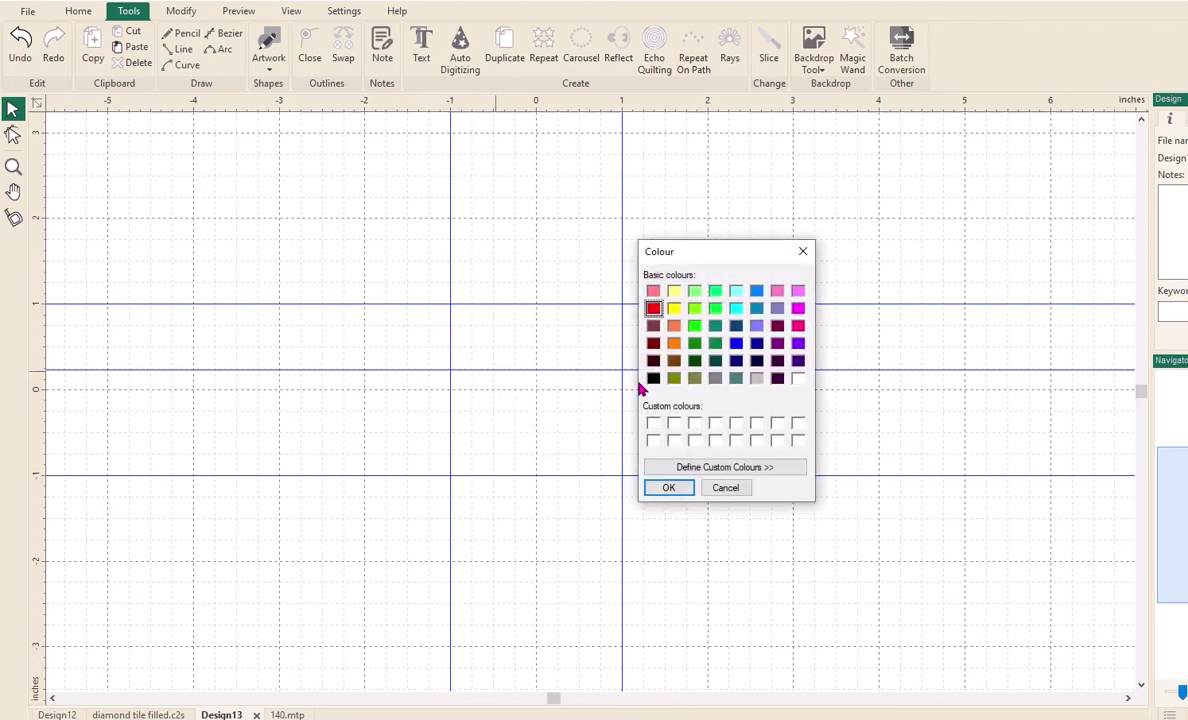
{"action": "left_click", "coordinate": [658, 492]}
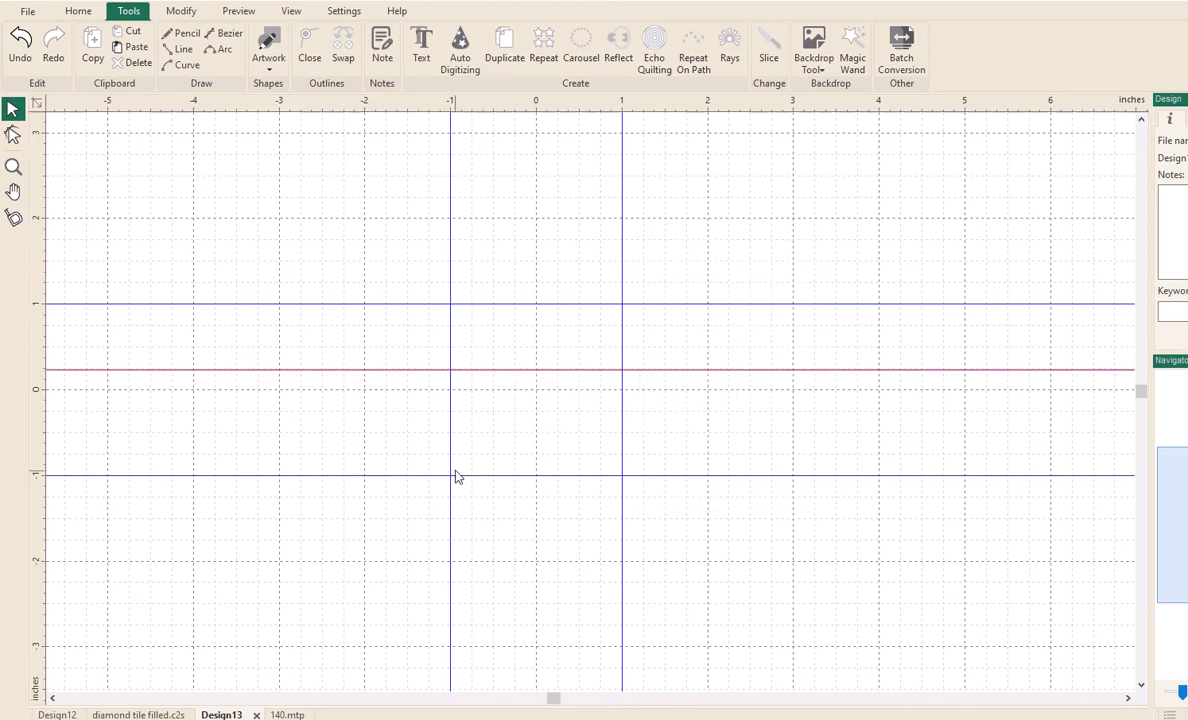
Step: Tilt the red guideline to a 60° angle
{"action": "right_click", "coordinate": [507, 379]}
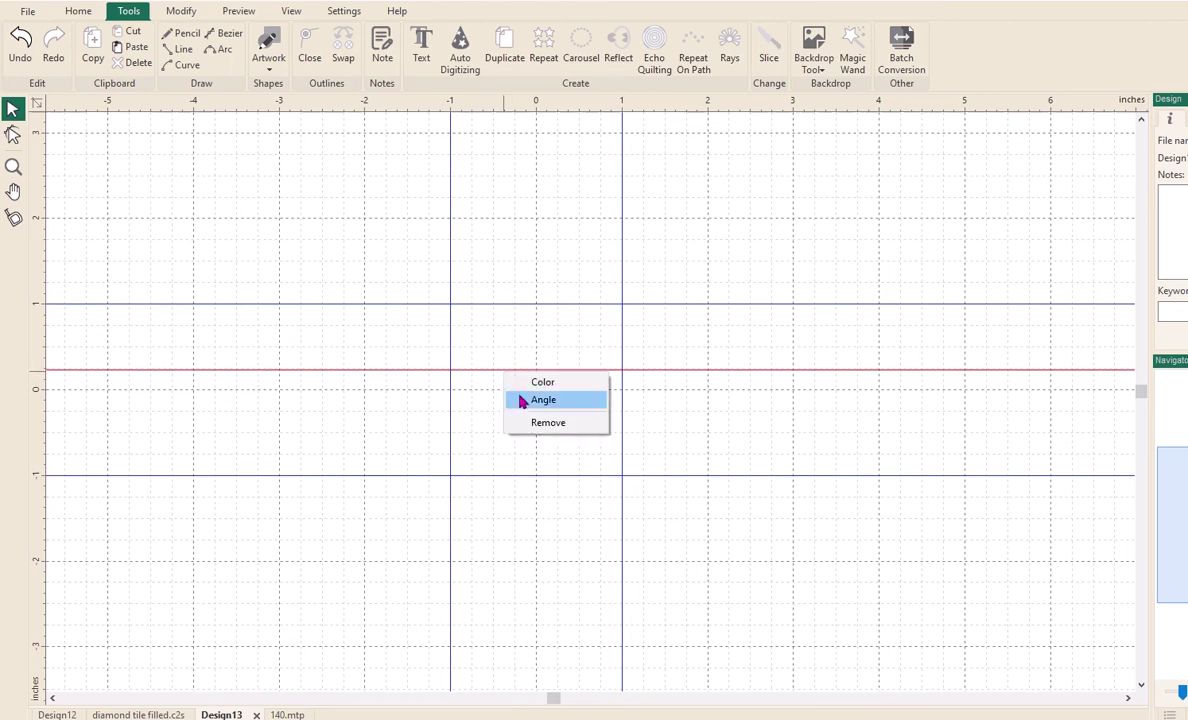
{"action": "left_click", "coordinate": [543, 400]}
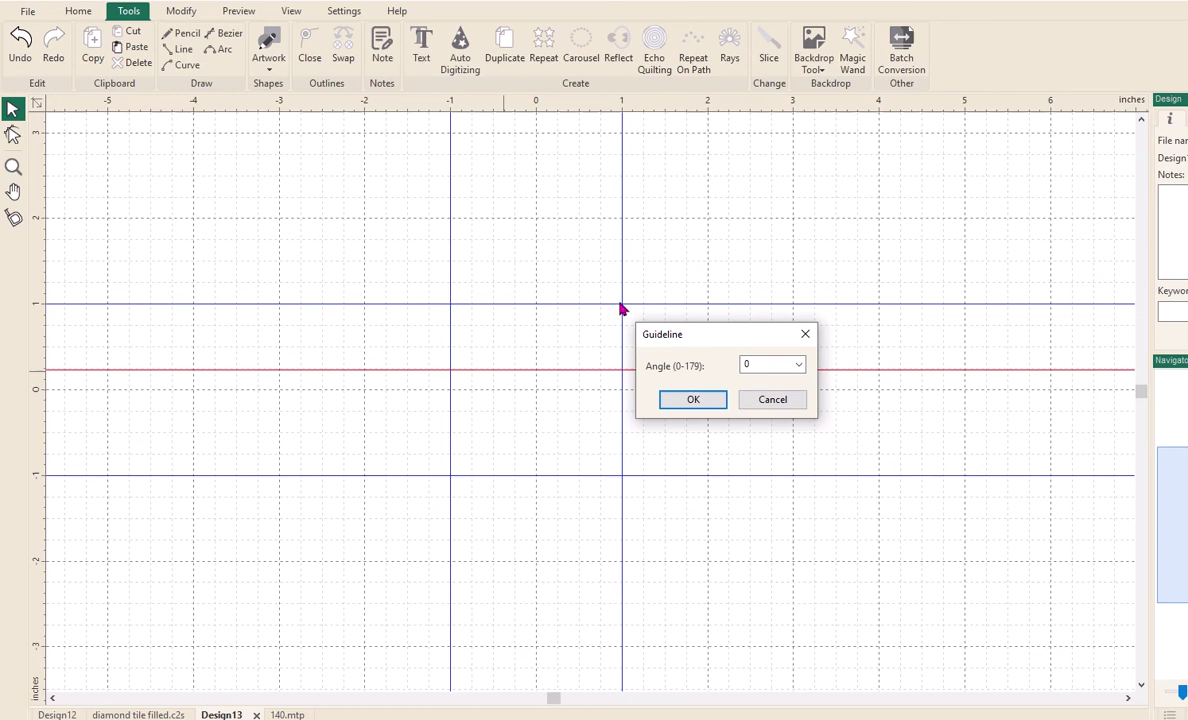
{"action": "left_click_drag", "start_coordinate": [762, 365], "coordinate": [729, 371]}
{"action": "type", "text": "60"}
{"action": "left_click", "coordinate": [693, 401]}
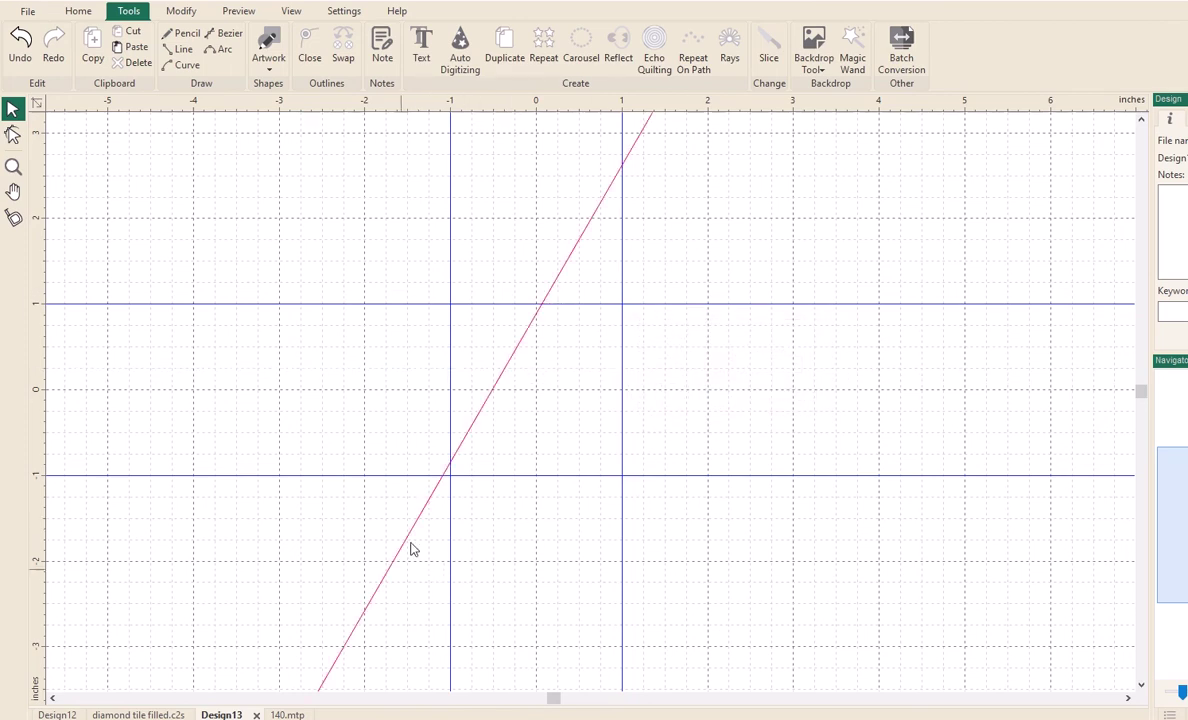
Step: Change the guideline to the 45° preset and drag it through the blue guideline intersections
{"action": "right_click", "coordinate": [497, 388]}
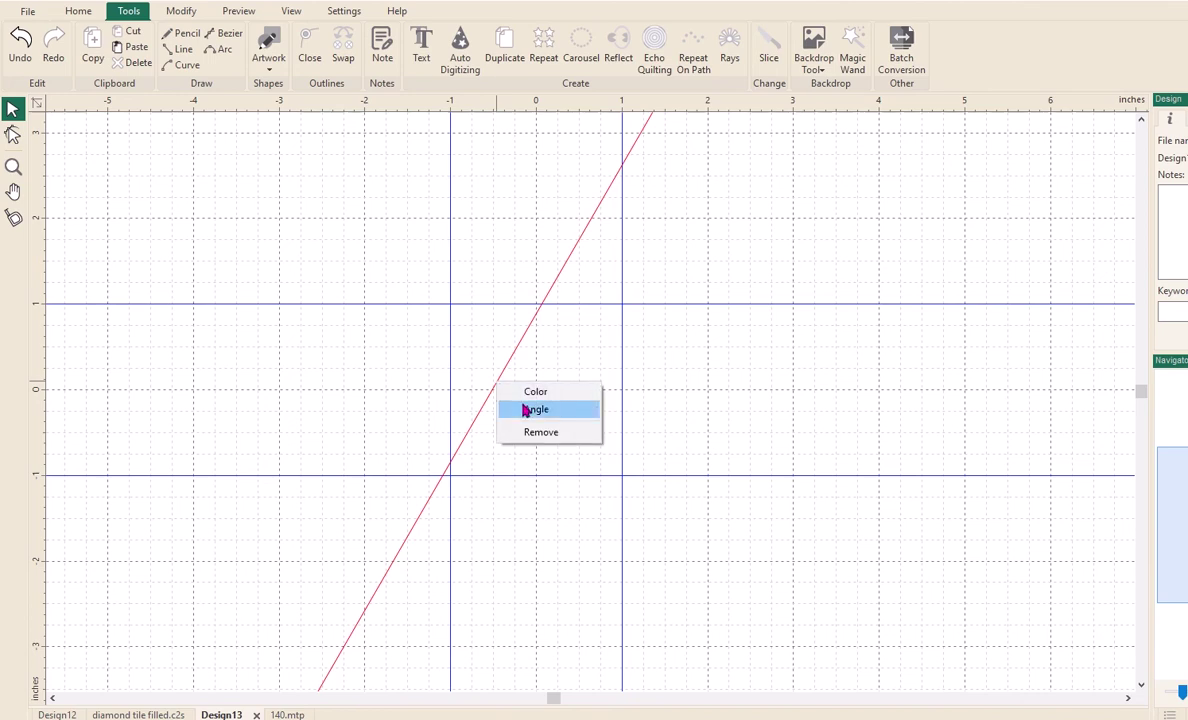
{"action": "left_click", "coordinate": [522, 408]}
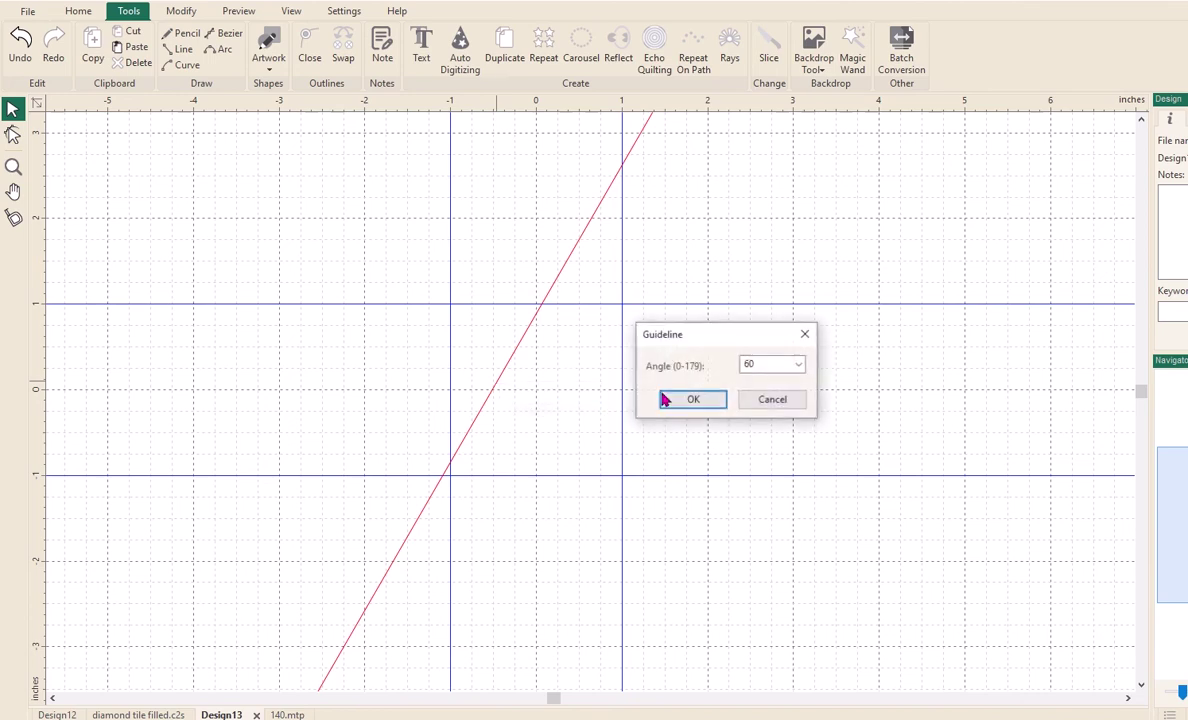
{"action": "left_click", "coordinate": [800, 368]}
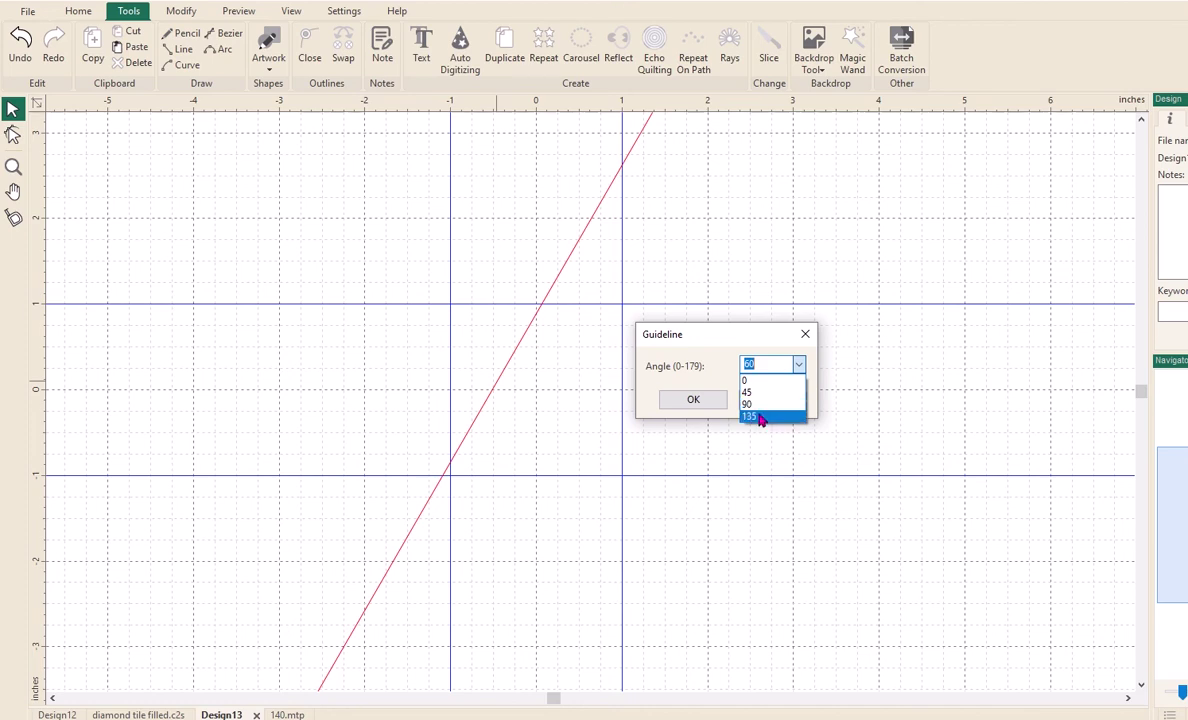
{"action": "left_click", "coordinate": [757, 392]}
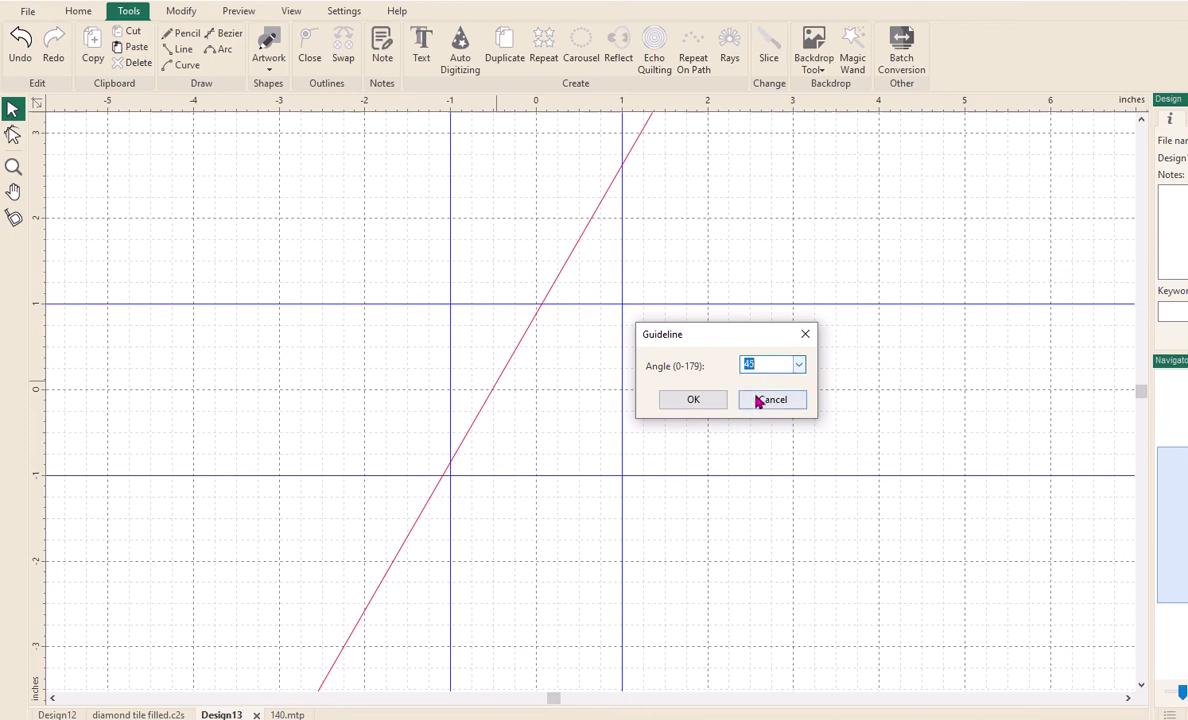
{"action": "left_click", "coordinate": [692, 400]}
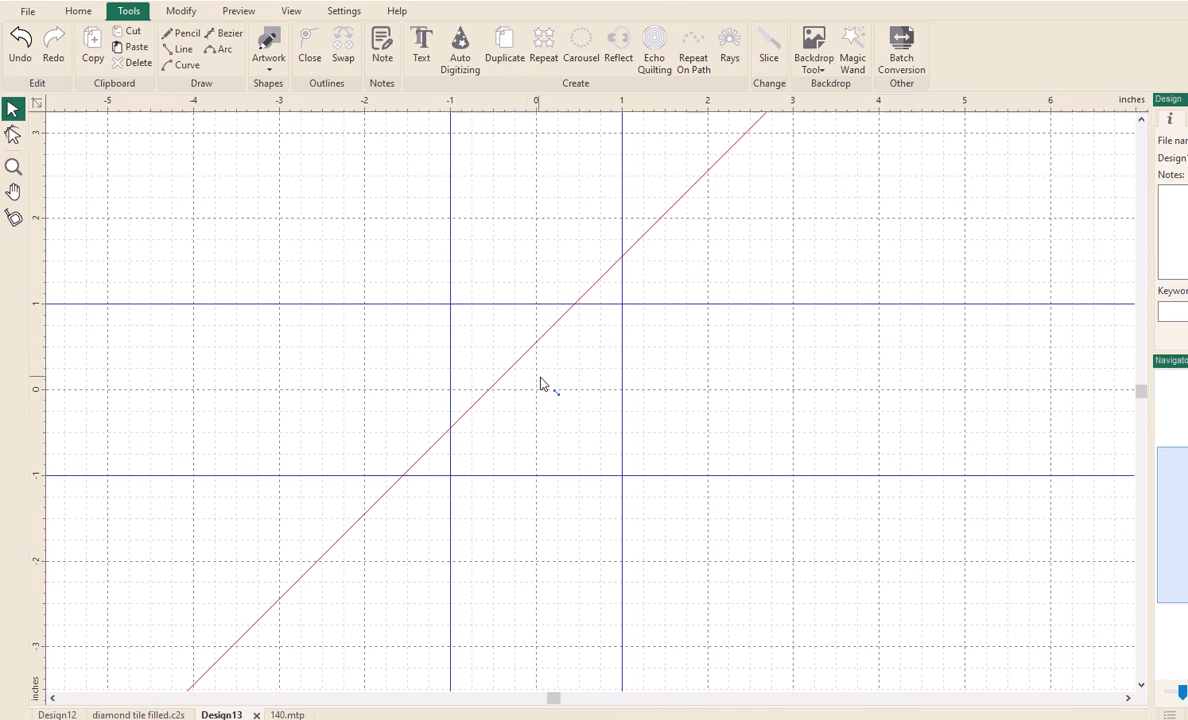
{"action": "left_click_drag", "start_coordinate": [546, 388], "coordinate": [544, 387]}
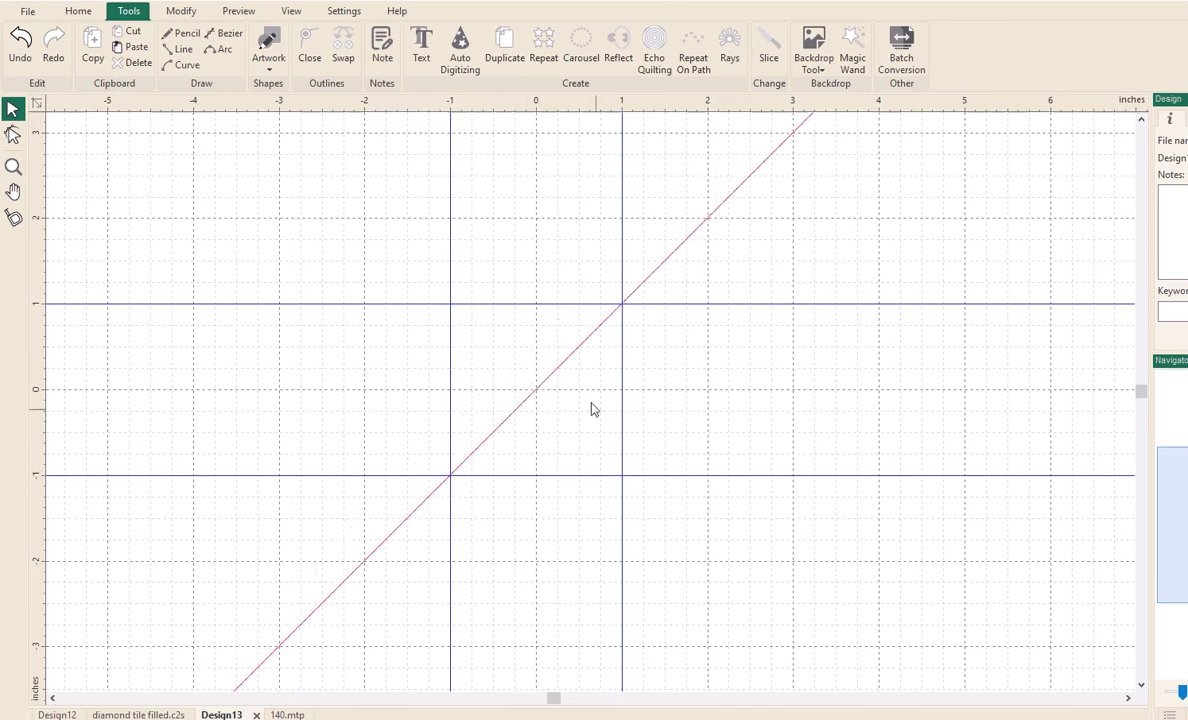
{"action": "scroll", "coordinate": [525, 400], "scroll_direction": "up", "scroll_amount": 2}
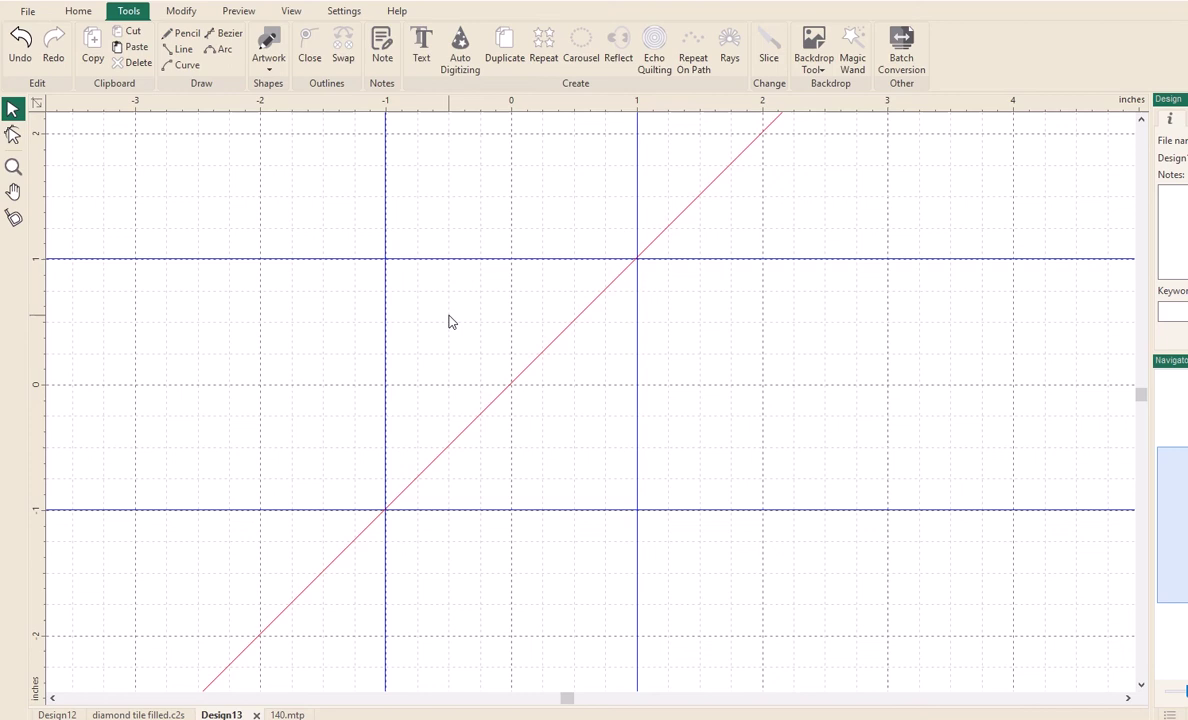
Step: Draw an eight-point open line shape above the red diagonal, then deselect it
{"action": "left_click", "coordinate": [182, 52]}
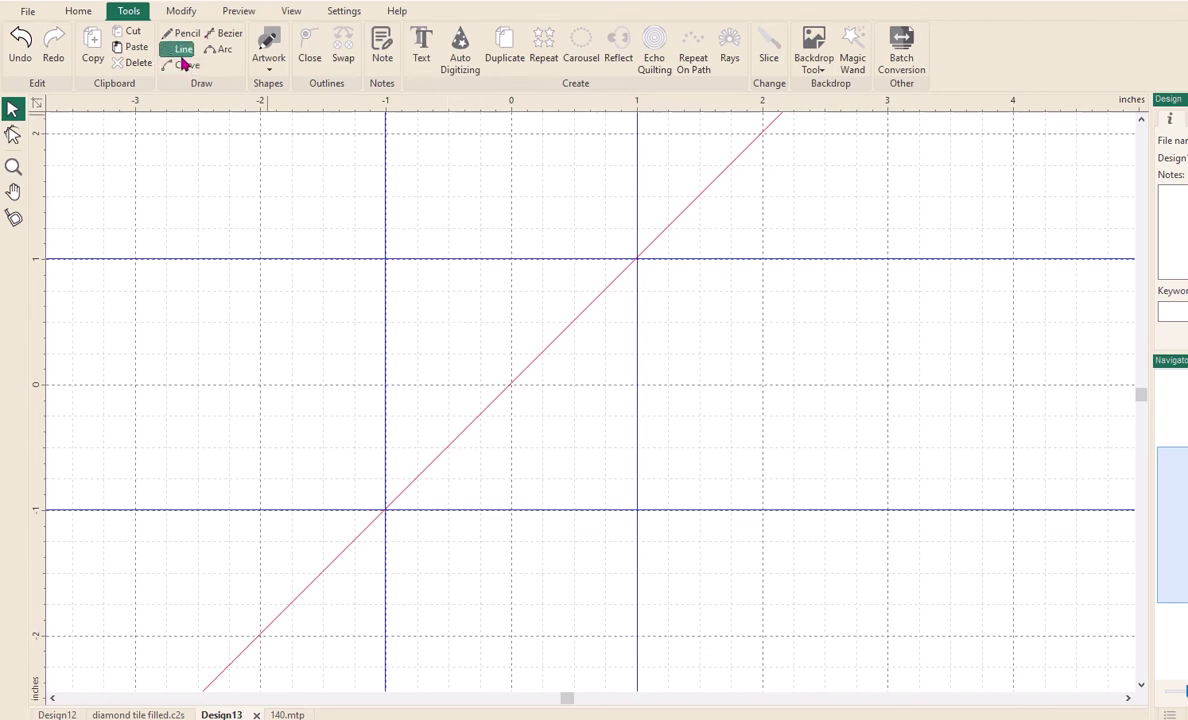
{"action": "left_click", "coordinate": [413, 283]}
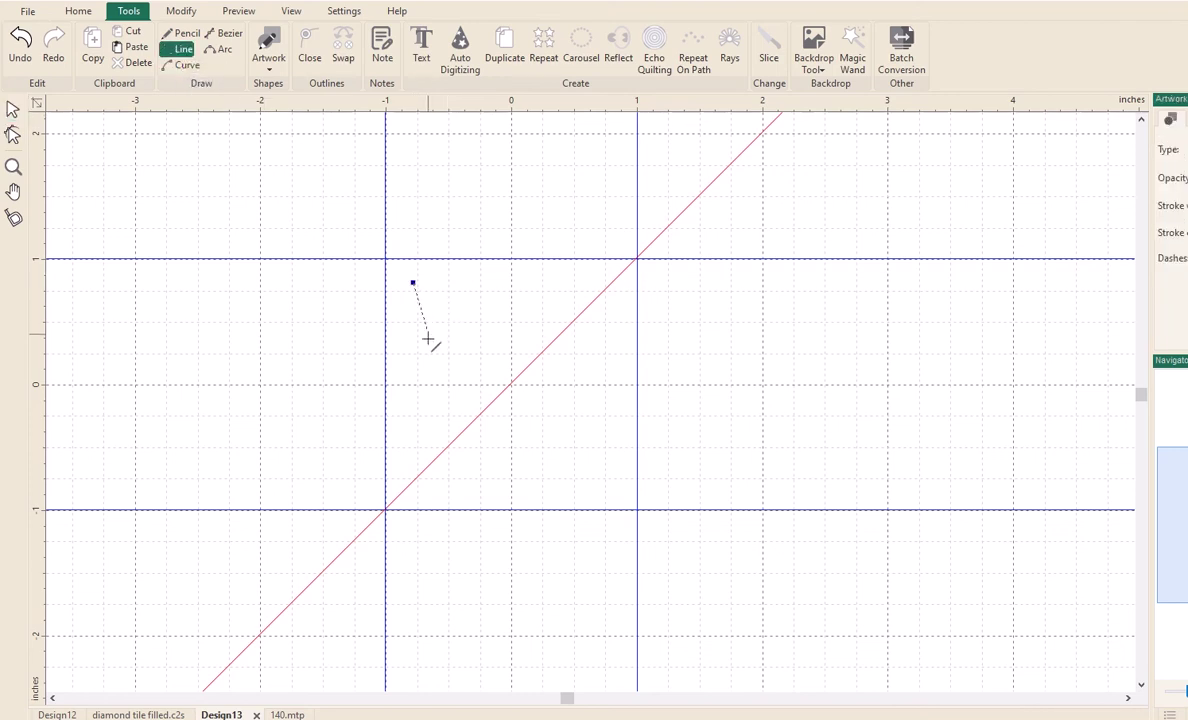
{"action": "left_click", "coordinate": [422, 353]}
{"action": "left_click", "coordinate": [405, 409]}
{"action": "left_click", "coordinate": [479, 360]}
{"action": "left_click", "coordinate": [549, 303]}
{"action": "left_click", "coordinate": [465, 293]}
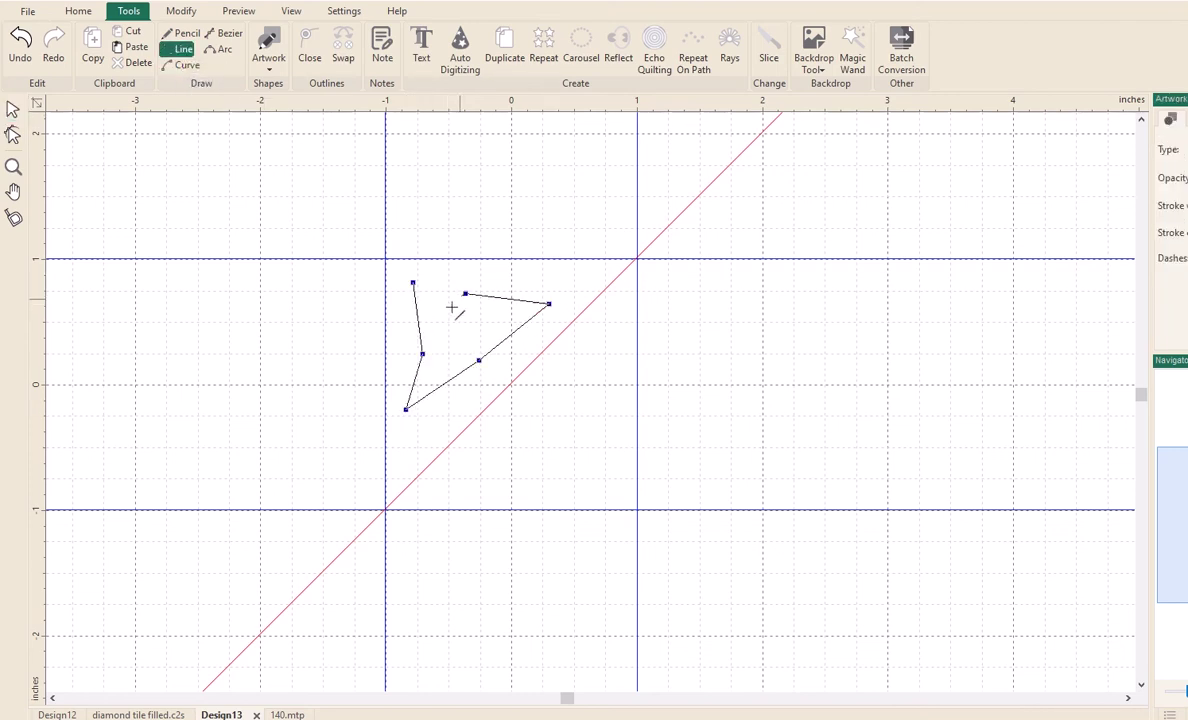
{"action": "left_click", "coordinate": [434, 328]}
{"action": "double_click", "coordinate": [425, 297]}
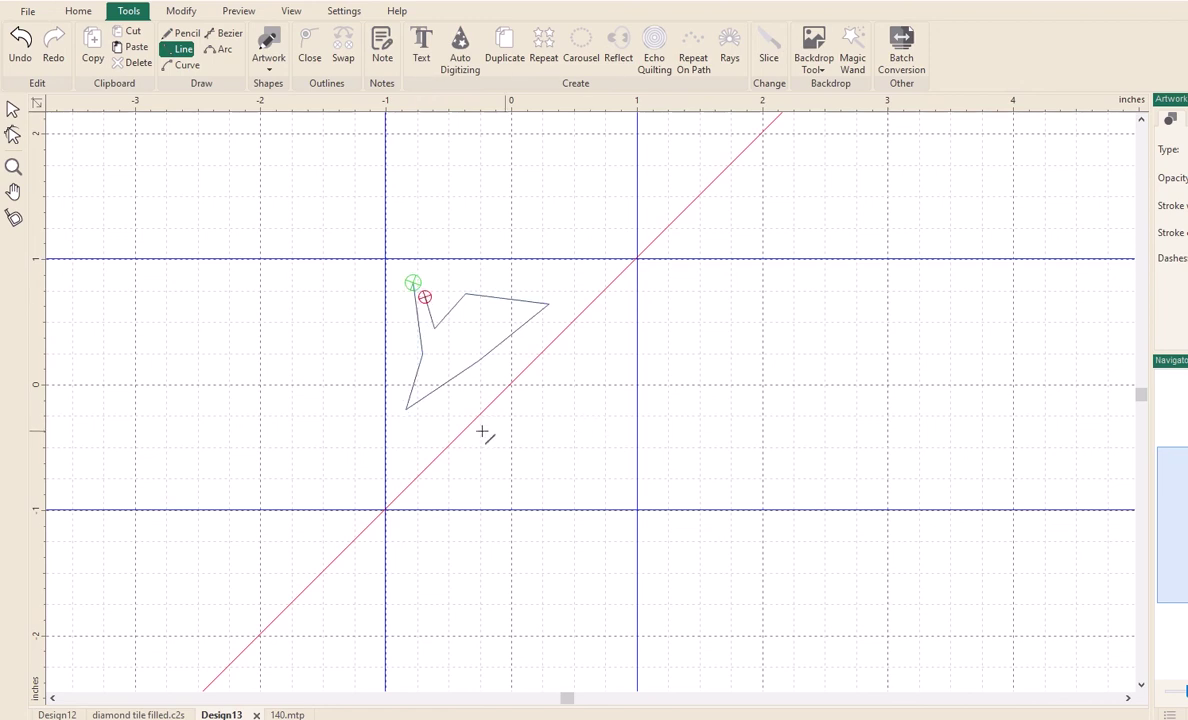
{"action": "left_click", "coordinate": [12, 110]}
{"action": "scroll", "coordinate": [345, 278], "scroll_direction": "down", "scroll_amount": 4}
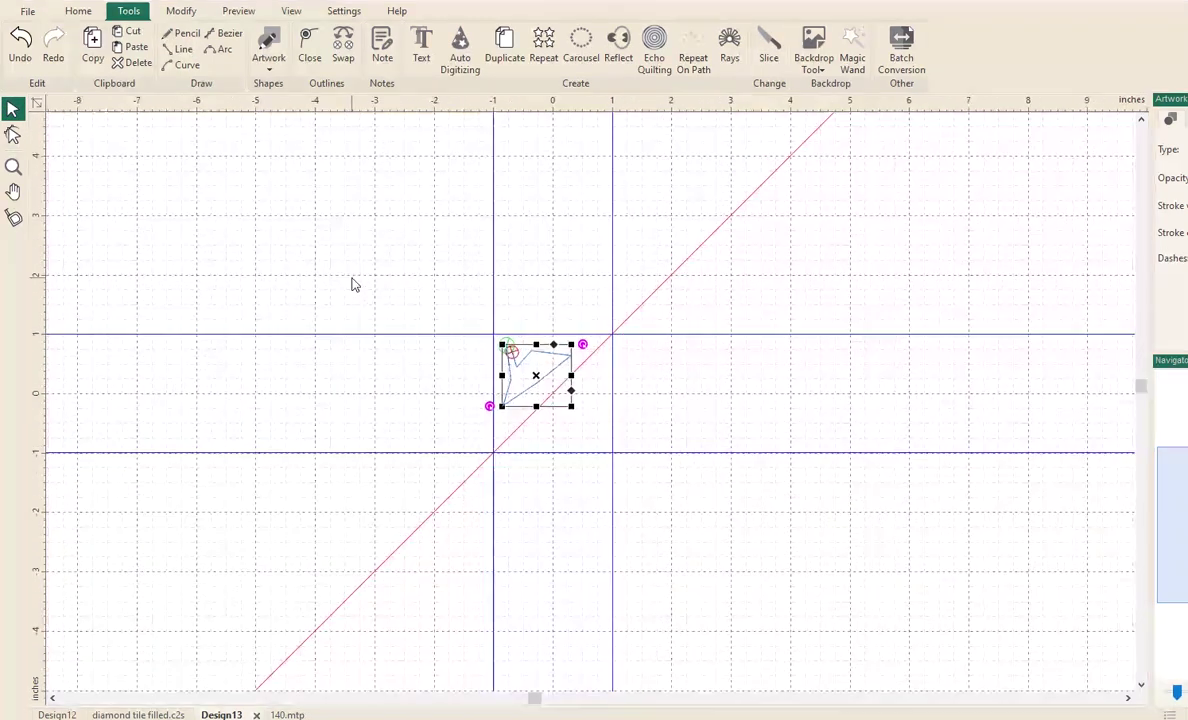
{"action": "left_click", "coordinate": [485, 308]}
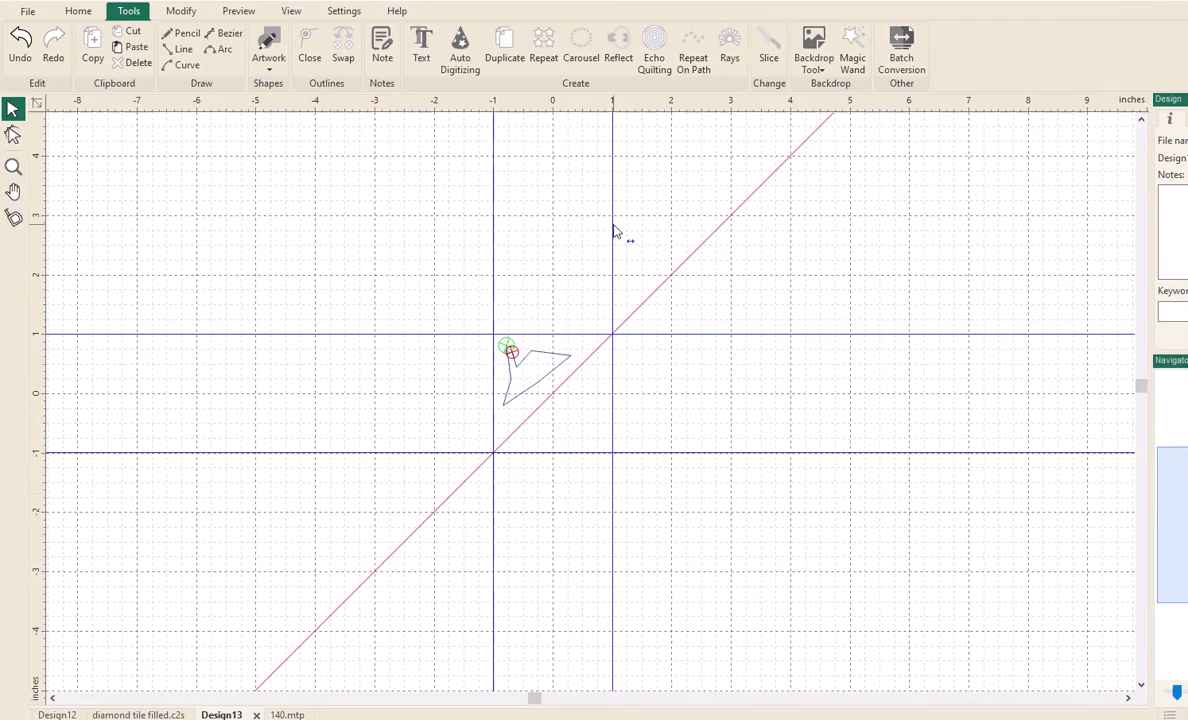
Step: Remove all guidelines from the ruler menu and delete the zigzag line shape
{"action": "right_click", "coordinate": [451, 107]}
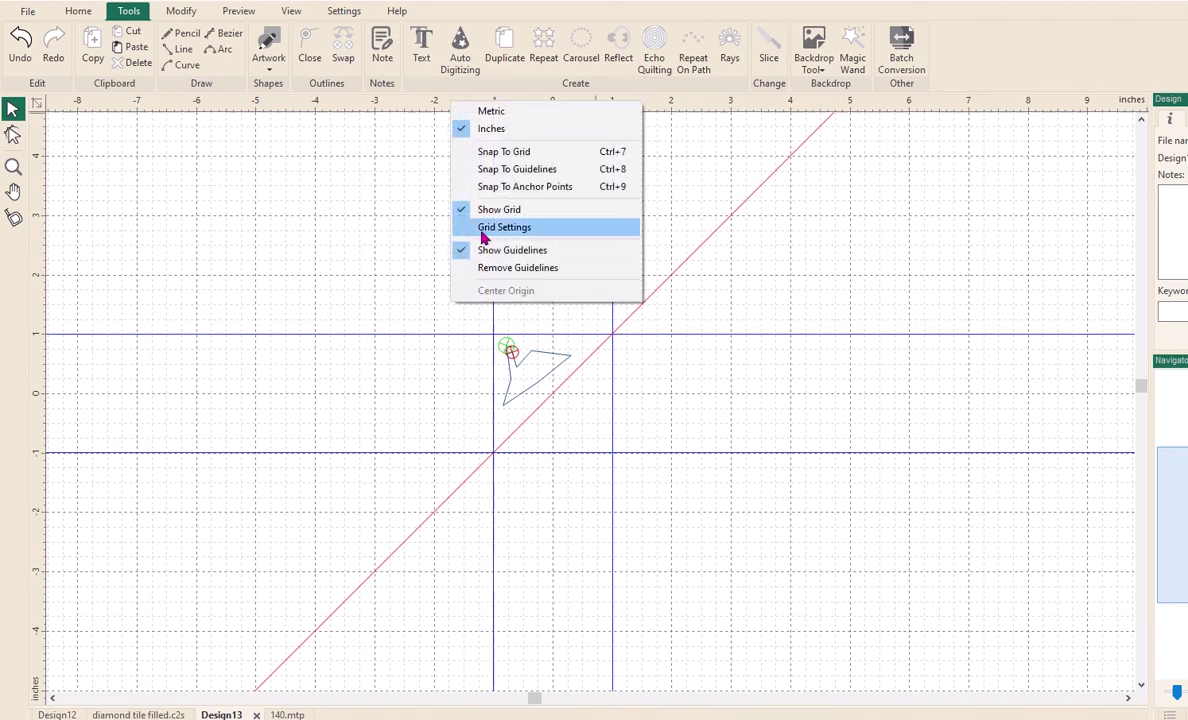
{"action": "left_click", "coordinate": [489, 268]}
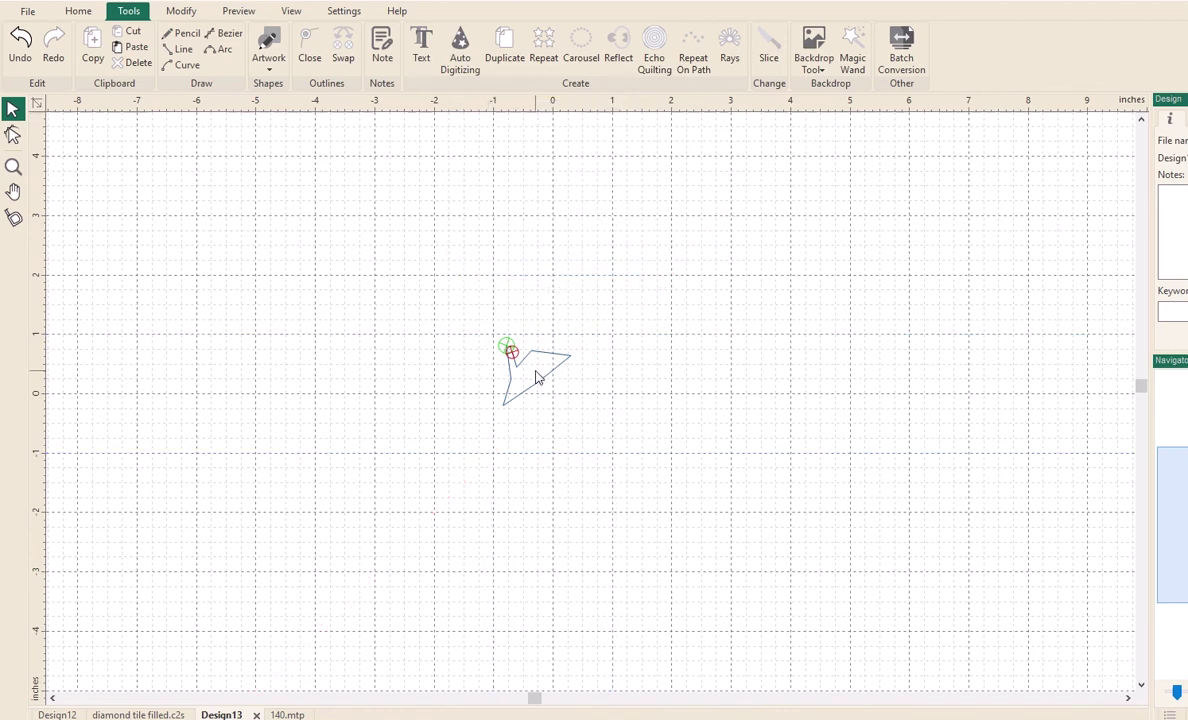
{"action": "left_click_drag", "start_coordinate": [480, 321], "coordinate": [594, 421]}
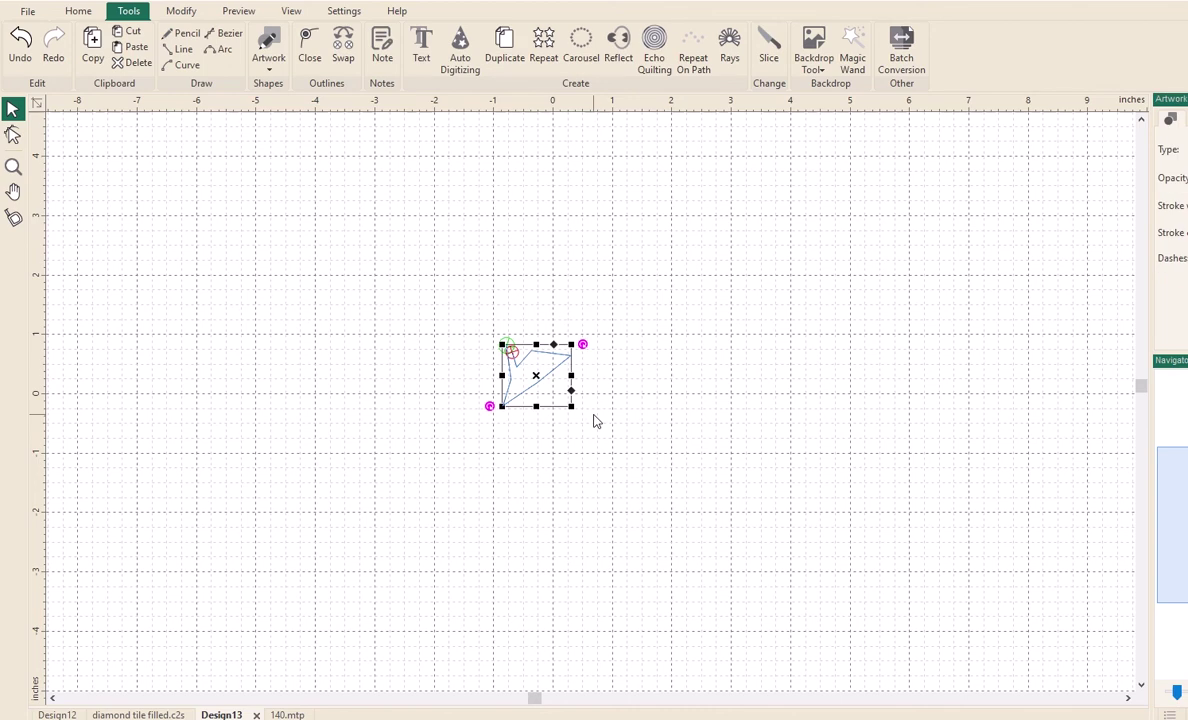
{"action": "key", "text": "Delete"}
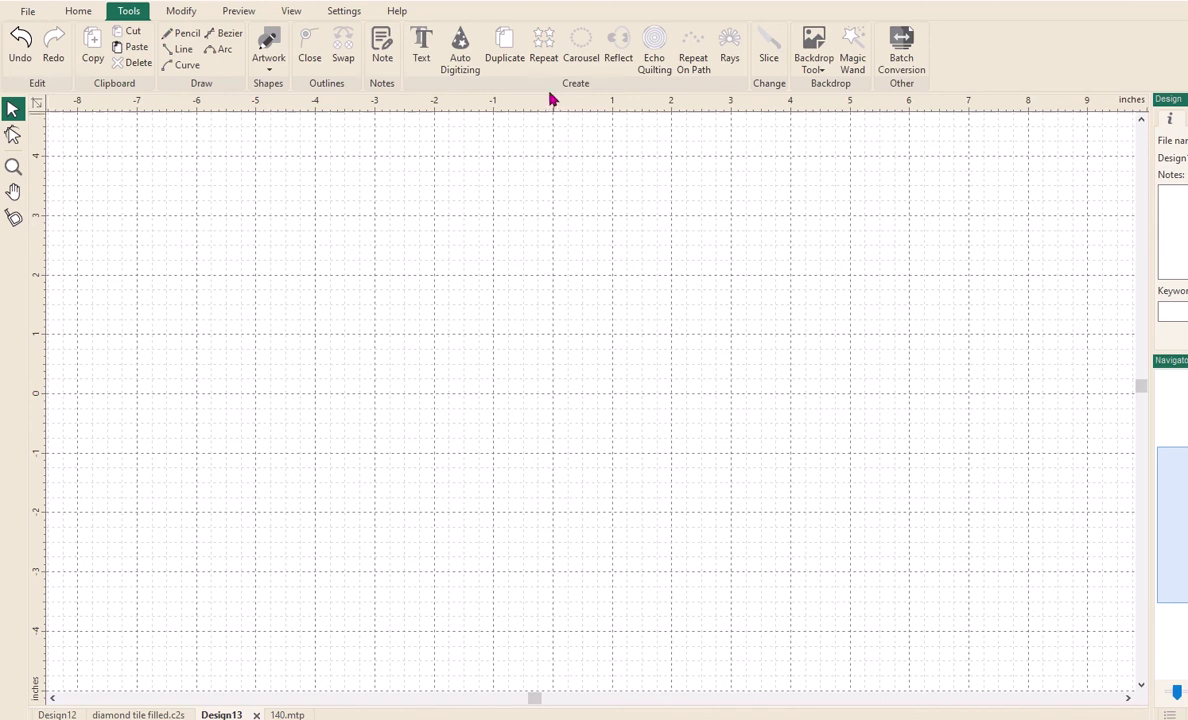
Step: Draw a tall Artwork triangle left of centre, apex near 3 inches, then deselect it
{"action": "left_click", "coordinate": [266, 67]}
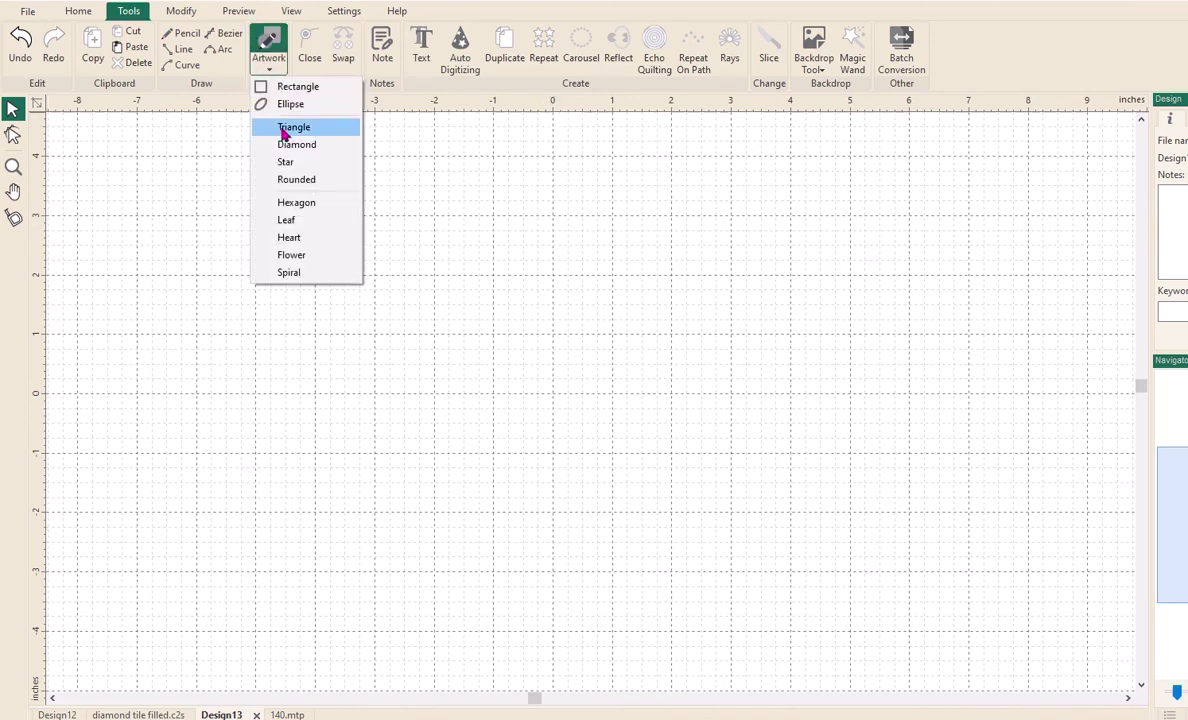
{"action": "left_click", "coordinate": [283, 133]}
{"action": "left_click_drag", "start_coordinate": [339, 220], "coordinate": [587, 498]}
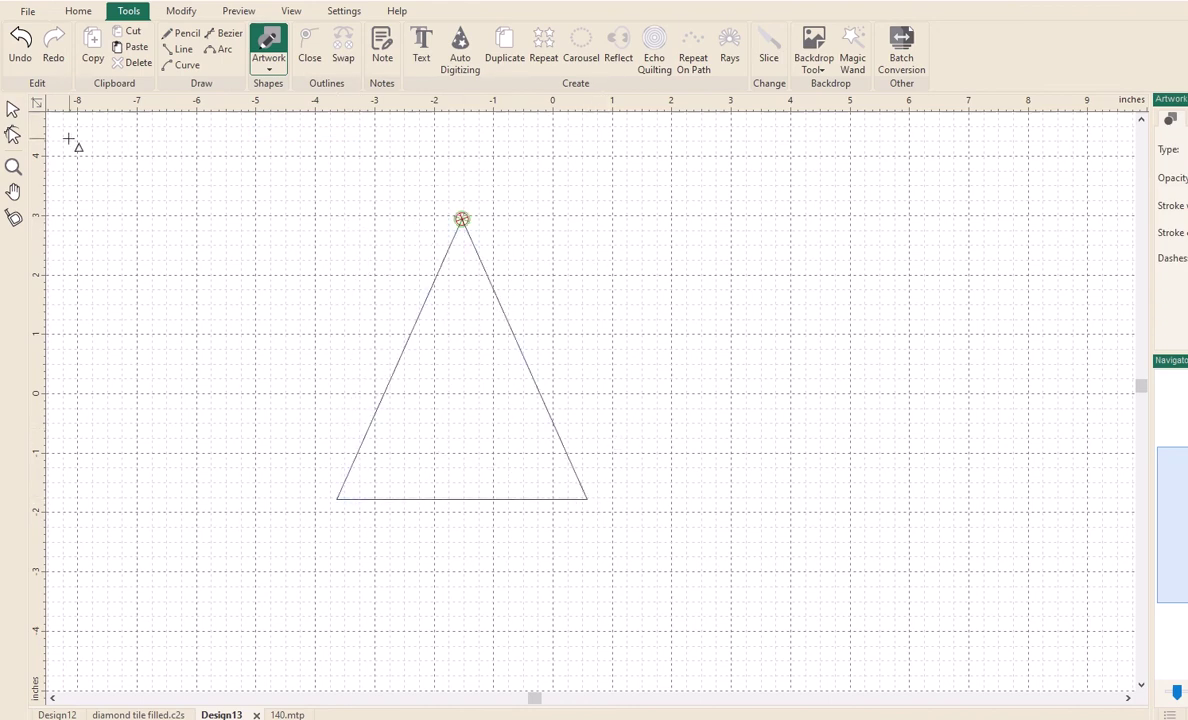
{"action": "left_click", "coordinate": [13, 110]}
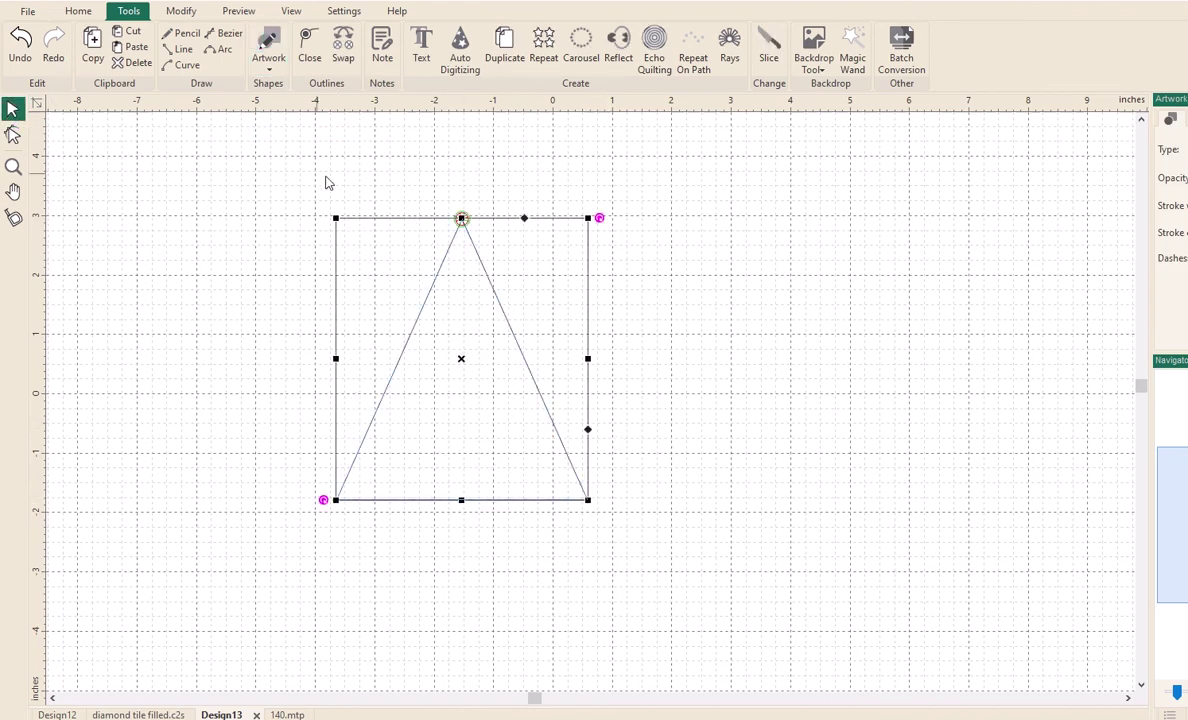
{"action": "left_click", "coordinate": [590, 201]}
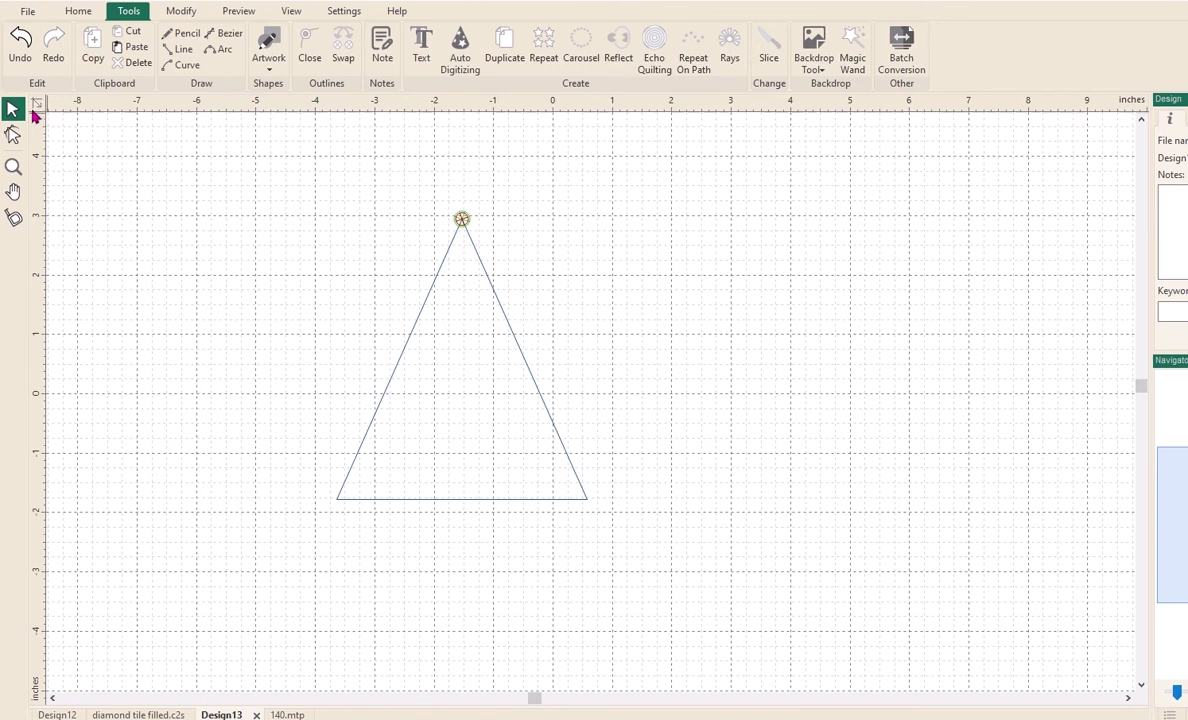
Step: Drag the ruler zero origin to one inch above the triangle's base, then zoom out
{"action": "left_click_drag", "start_coordinate": [36, 108], "coordinate": [413, 447]}
{"action": "left_click_drag", "start_coordinate": [411, 447], "coordinate": [408, 448]}
{"action": "left_click_drag", "start_coordinate": [405, 441], "coordinate": [405, 441]}
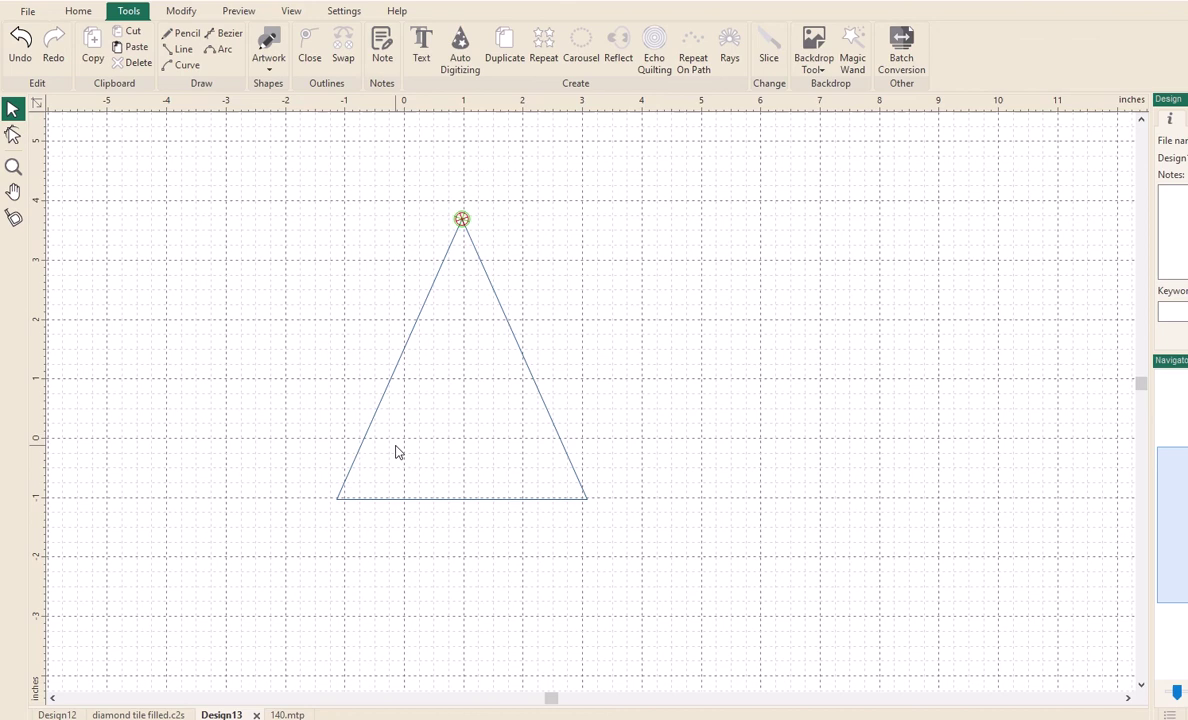
{"action": "scroll", "coordinate": [396, 452], "scroll_direction": "down", "scroll_amount": 2}
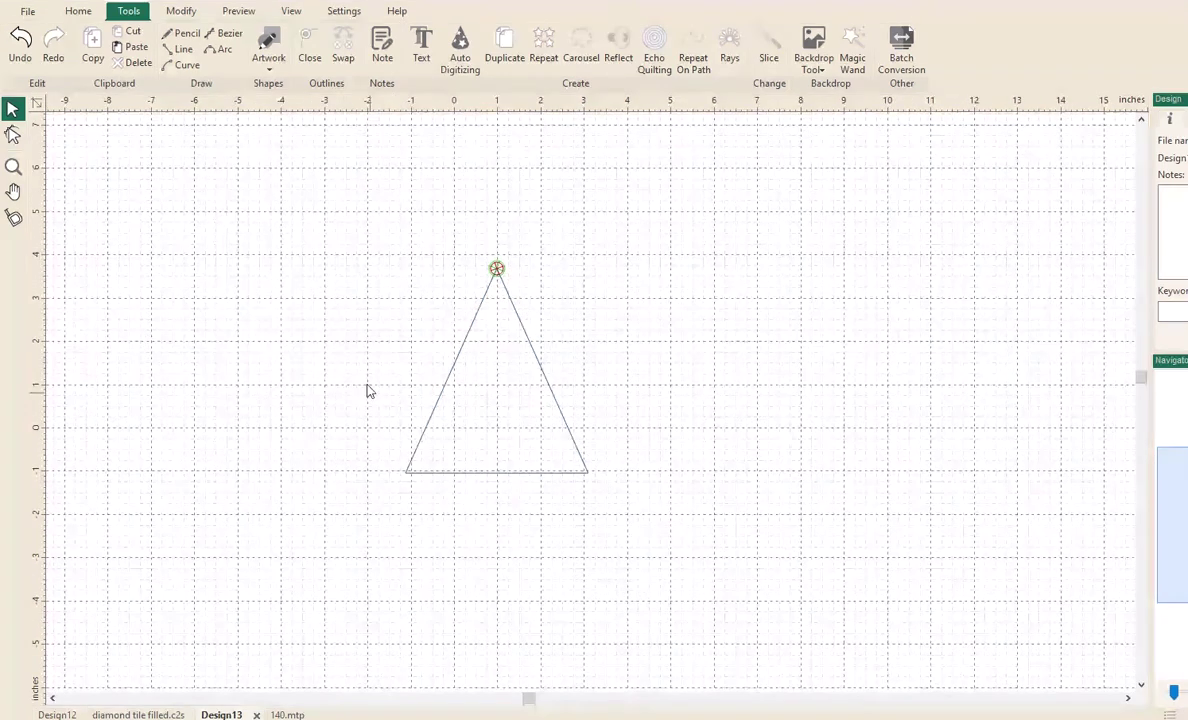